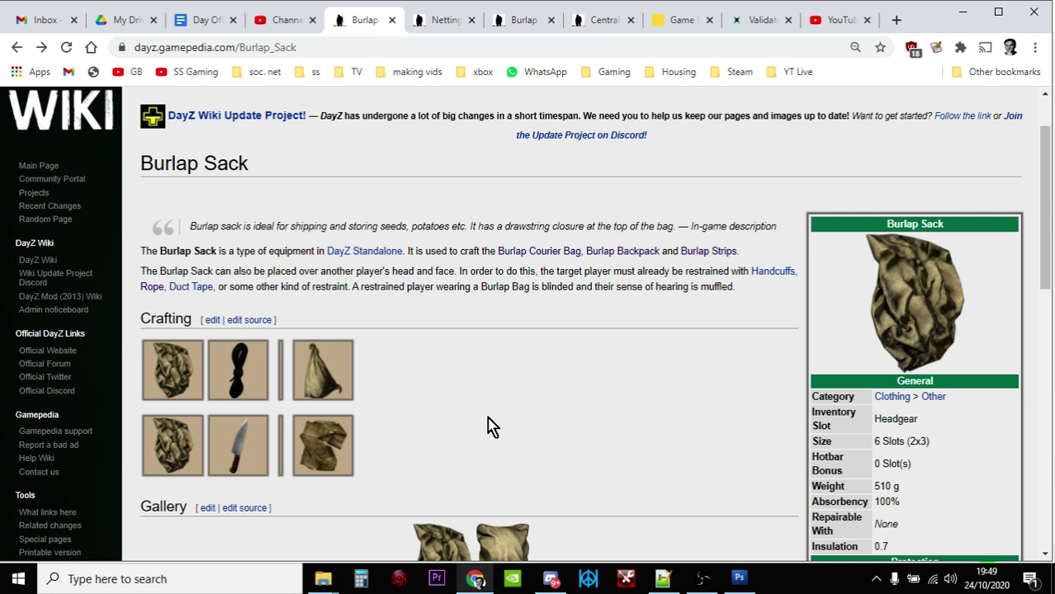
- Compare the Netting and Burlap Sack wiki pages, reading down the Netting page
{"action": "left_click", "coordinate": [443, 26]}
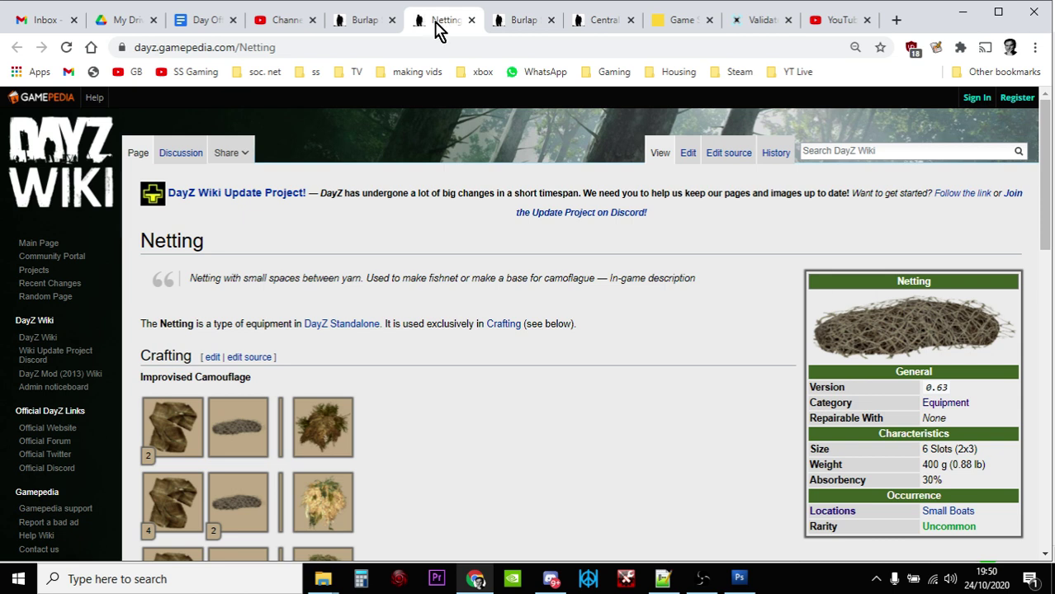
{"action": "left_click", "coordinate": [360, 24]}
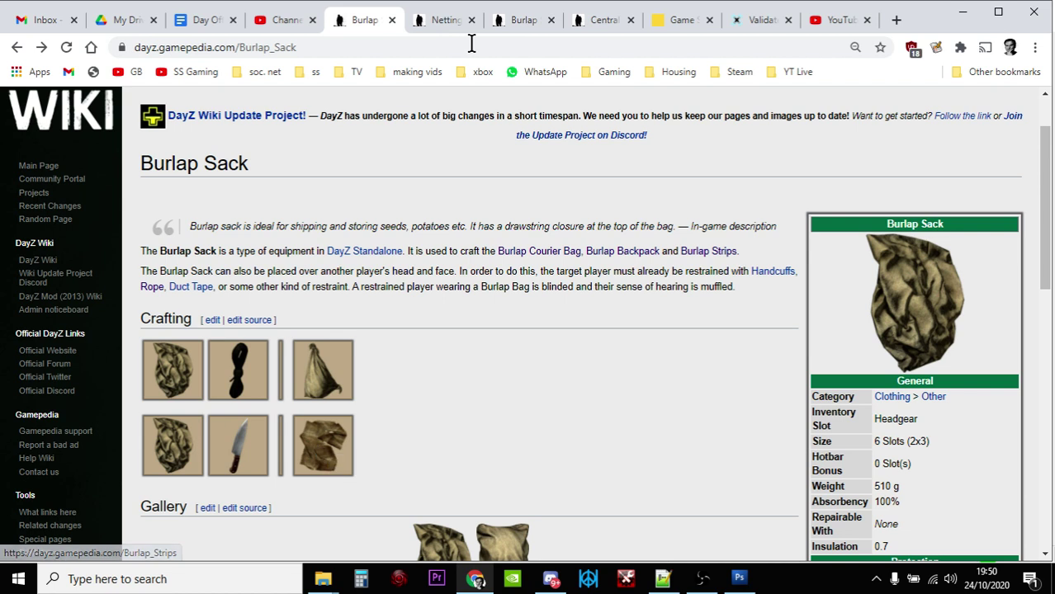
{"action": "left_click", "coordinate": [440, 21]}
{"action": "scroll", "coordinate": [443, 323], "scroll_direction": "down", "scroll_amount": 3}
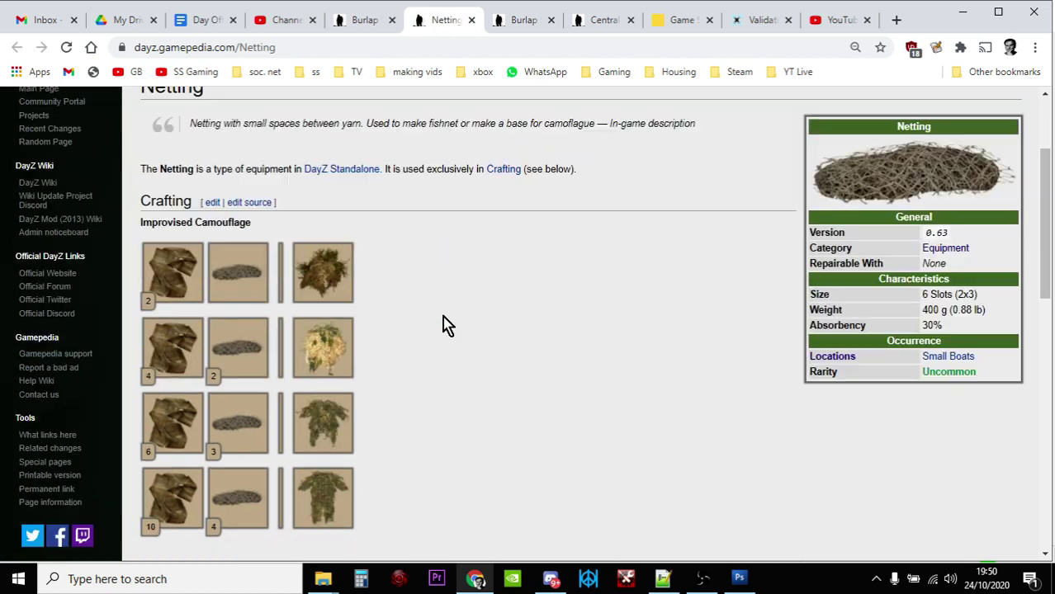
{"action": "scroll", "coordinate": [264, 318], "scroll_direction": "down", "scroll_amount": 2}
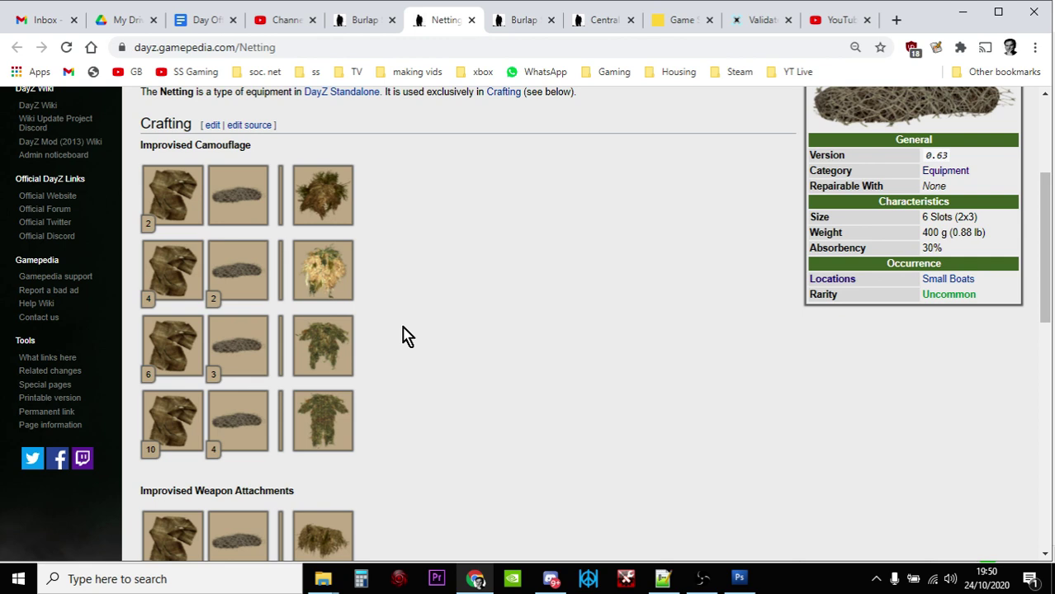
{"action": "scroll", "coordinate": [413, 339], "scroll_direction": "down", "scroll_amount": 3}
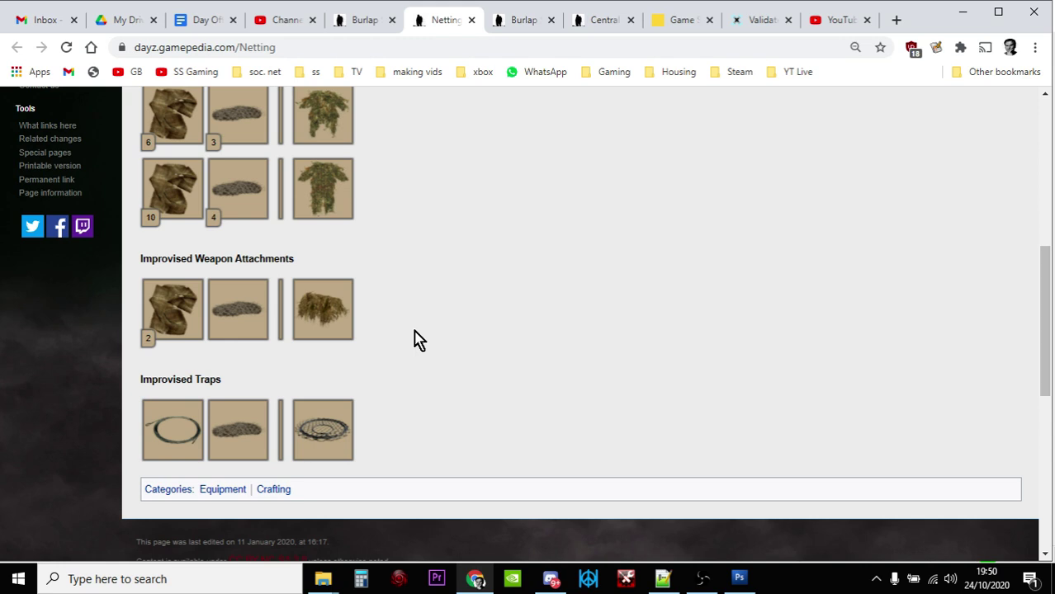
{"action": "left_click", "coordinate": [364, 21]}
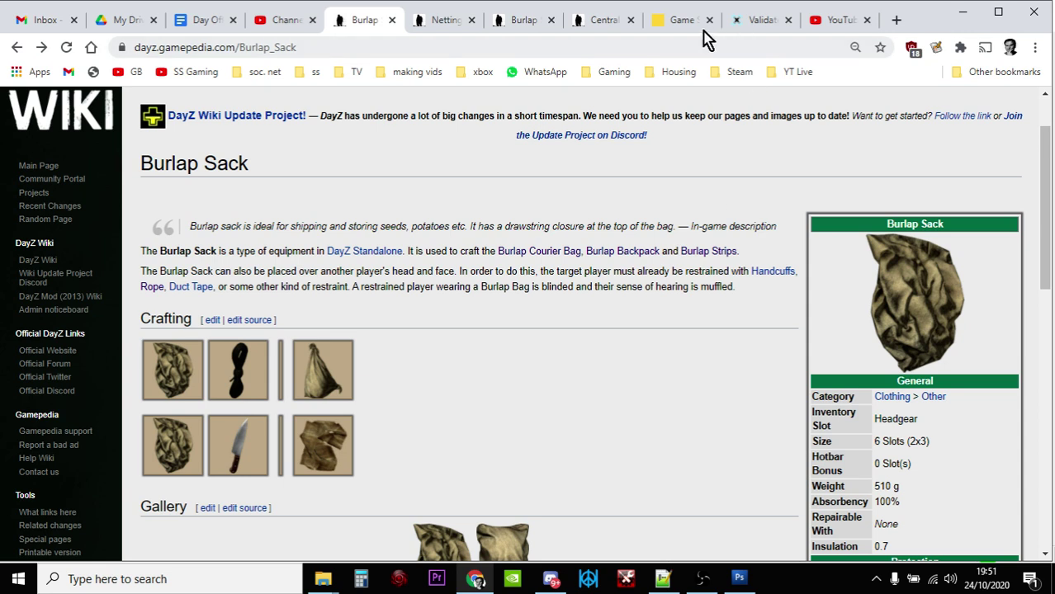
- Show the Nitrado dashboard for the DayZ PS4 server on Chernarus with 2/24 players
{"action": "left_click", "coordinate": [675, 21]}
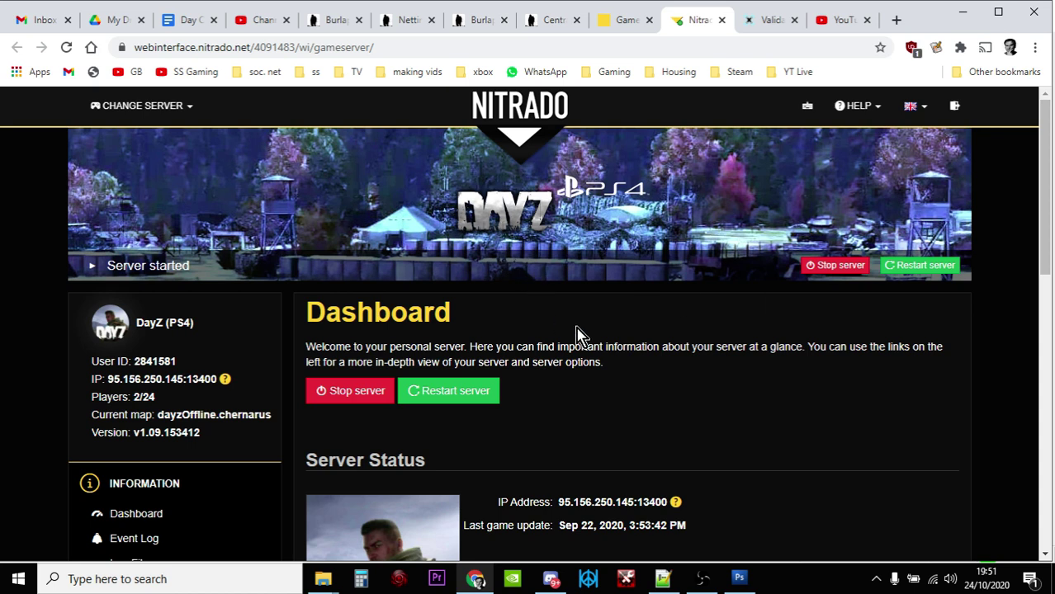
{"action": "scroll", "coordinate": [577, 329], "scroll_direction": "down", "scroll_amount": 1}
{"action": "scroll", "coordinate": [577, 329], "scroll_direction": "down", "scroll_amount": 3}
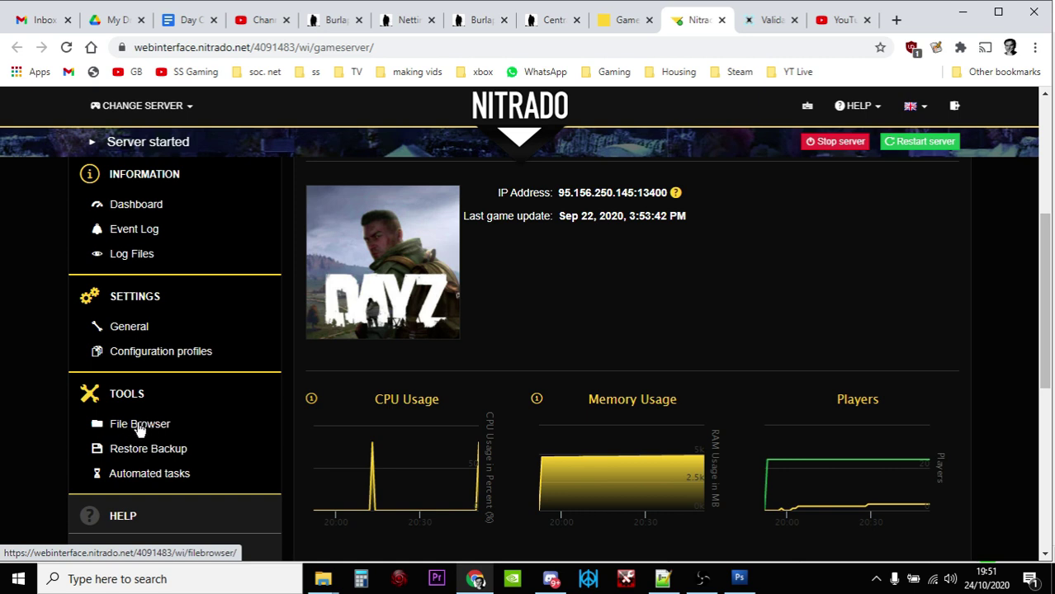
- In the file browser, go through dayzps_missions > dayzOffline.chernarusplus > db to reach types.xml
{"action": "left_click", "coordinate": [147, 426]}
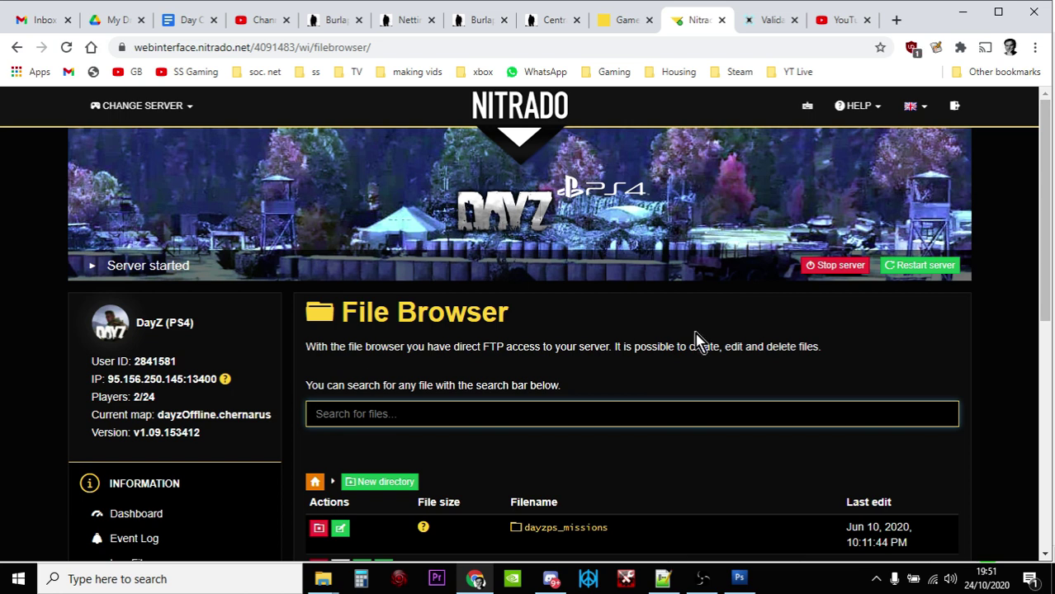
{"action": "scroll", "coordinate": [757, 327], "scroll_direction": "down", "scroll_amount": 2}
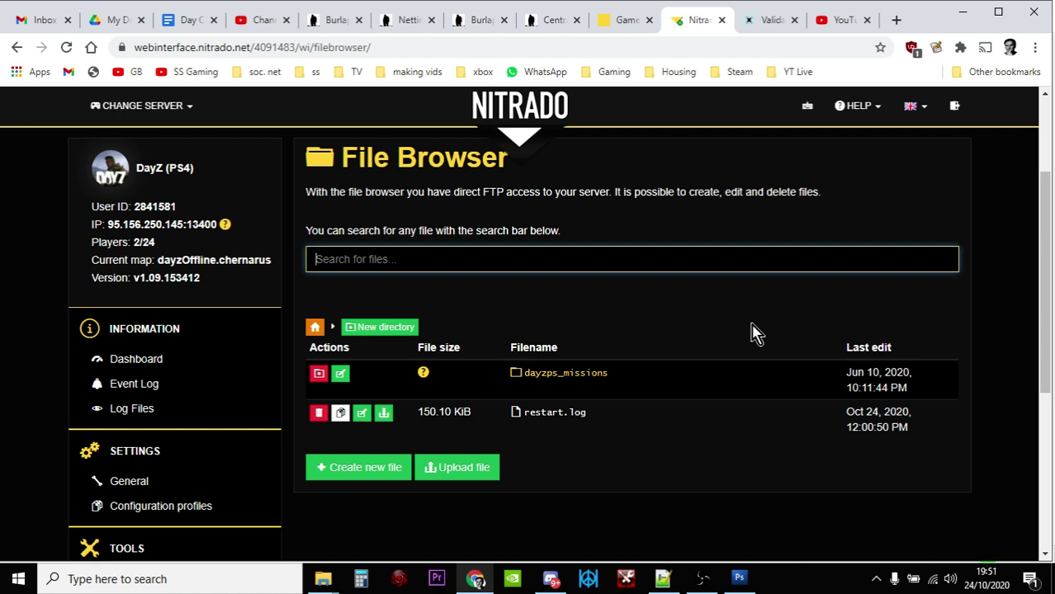
{"action": "left_click", "coordinate": [601, 375]}
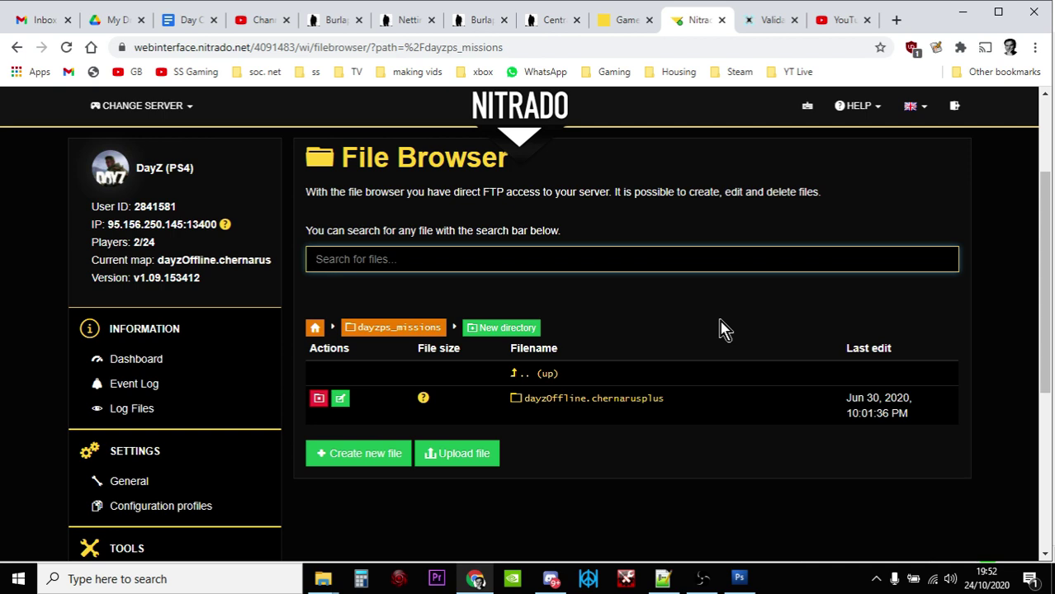
{"action": "left_click", "coordinate": [648, 400]}
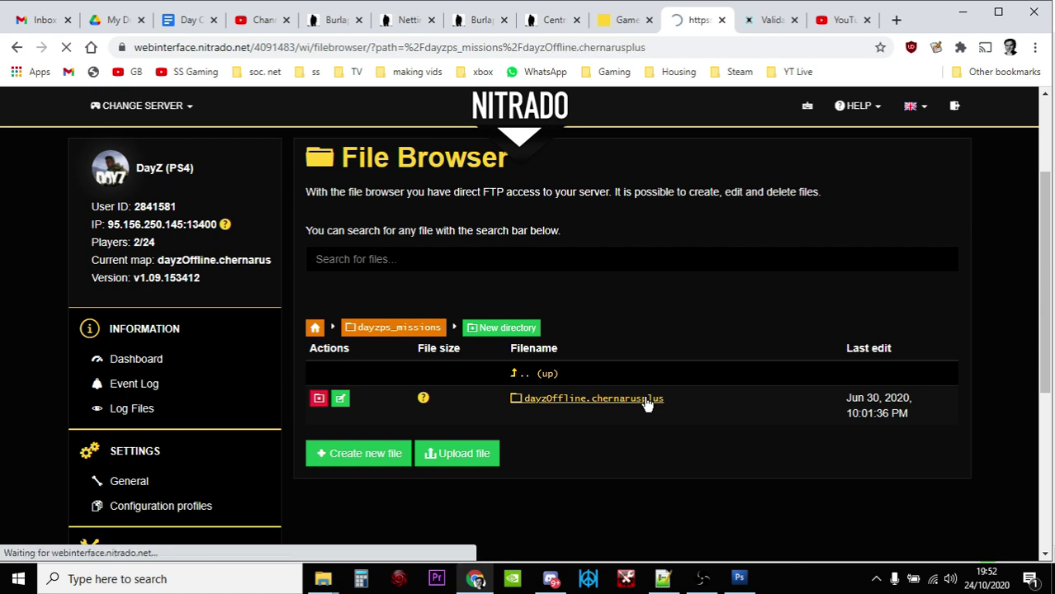
{"action": "scroll", "coordinate": [715, 309], "scroll_direction": "down", "scroll_amount": 2}
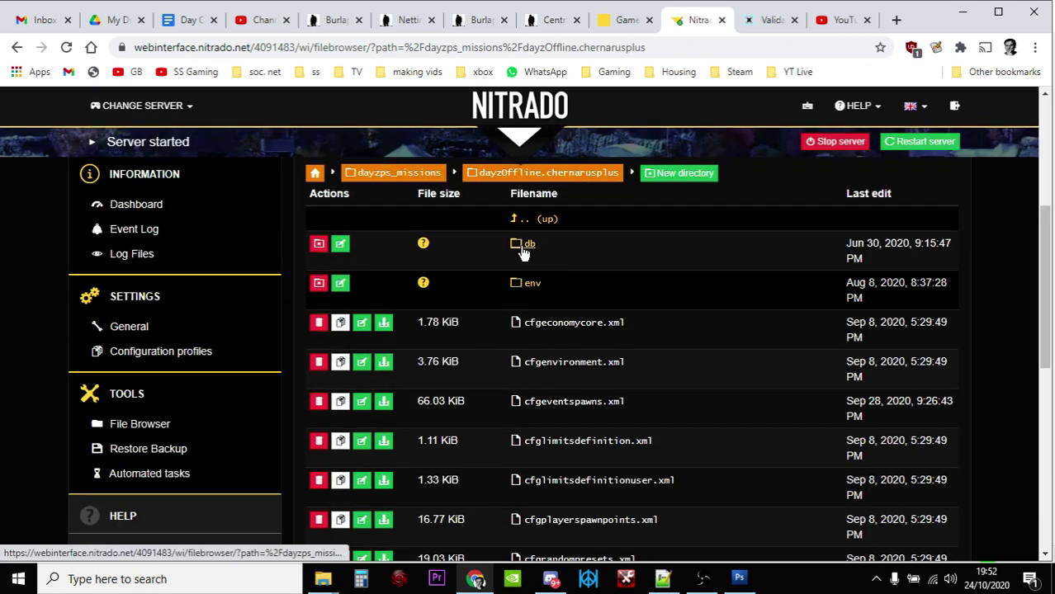
{"action": "left_click", "coordinate": [530, 246]}
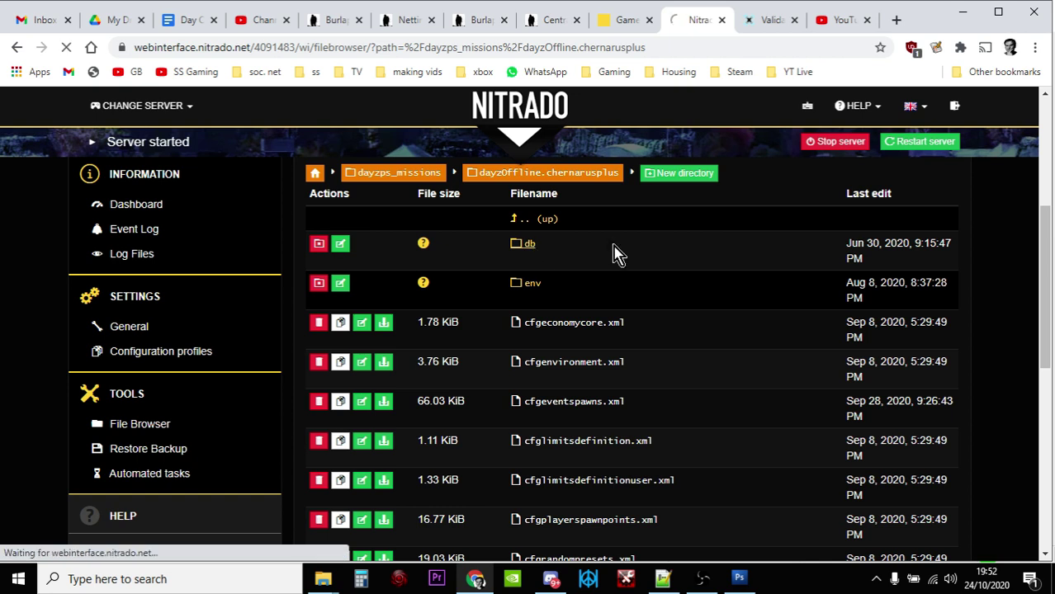
{"action": "scroll", "coordinate": [615, 251], "scroll_direction": "down", "scroll_amount": 4}
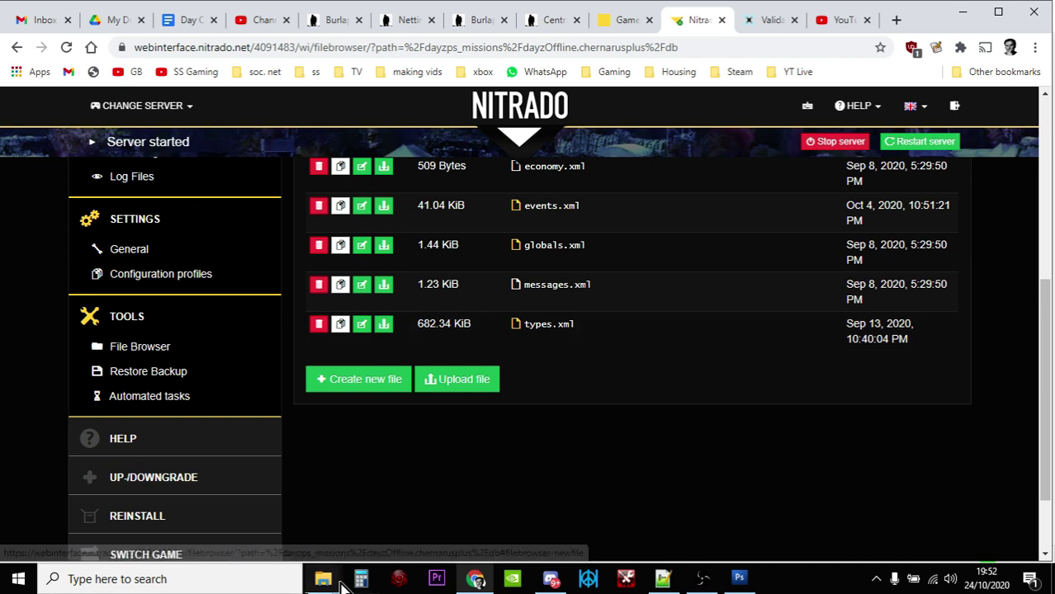
- Show the local '109 vanilla files' folder, then return to its types.xml in Notepad++
{"action": "mouse_move", "coordinate": [322, 579]}
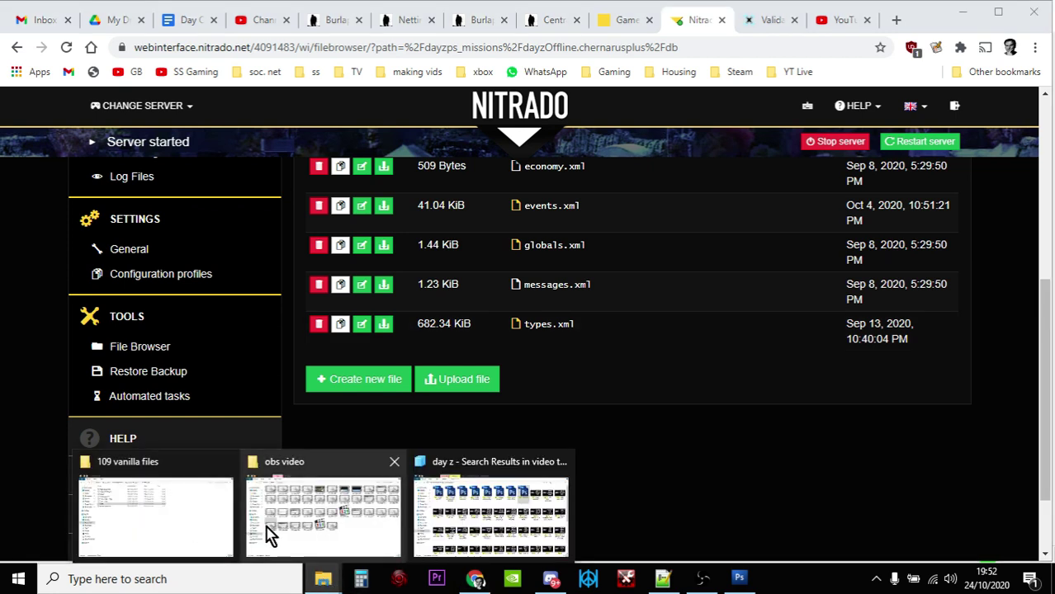
{"action": "left_click", "coordinate": [211, 528]}
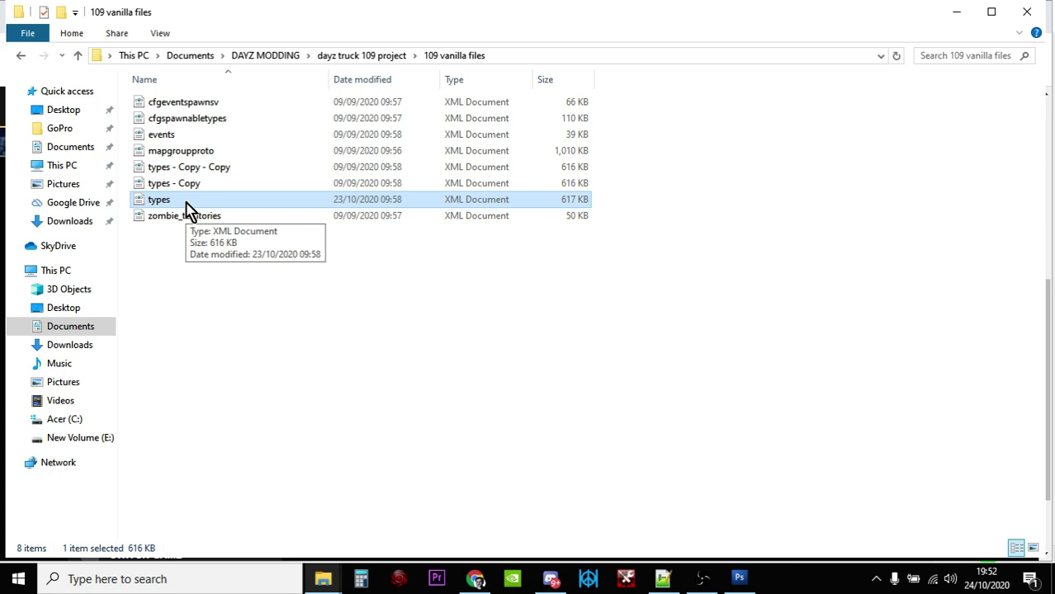
{"action": "left_click", "coordinate": [663, 577]}
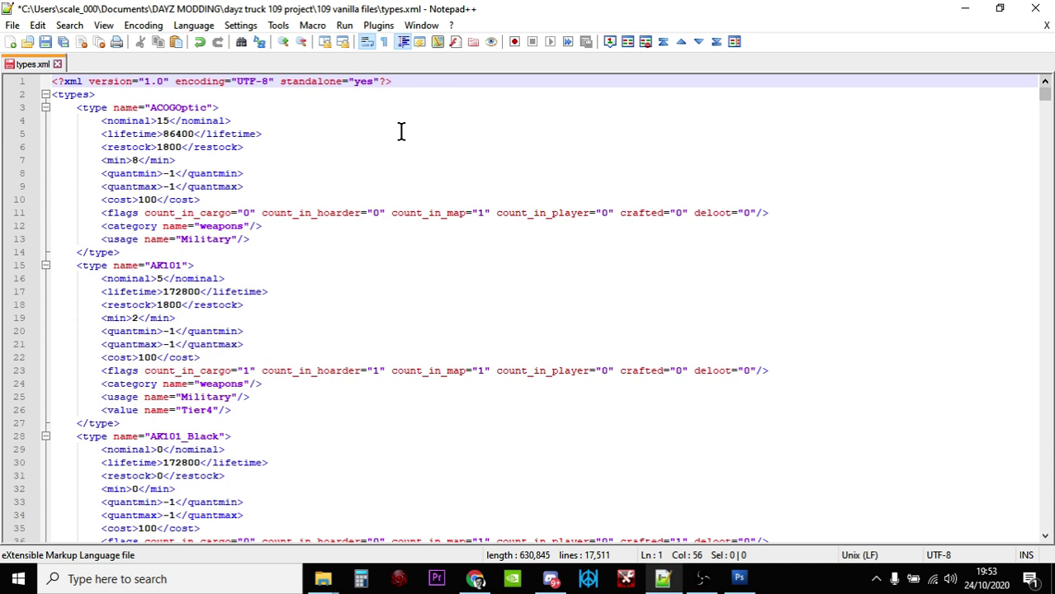
- Search types.xml for 'burlap' to reach BurlapSack at line 3041, then select its whole entry
{"action": "left_click", "coordinate": [267, 240]}
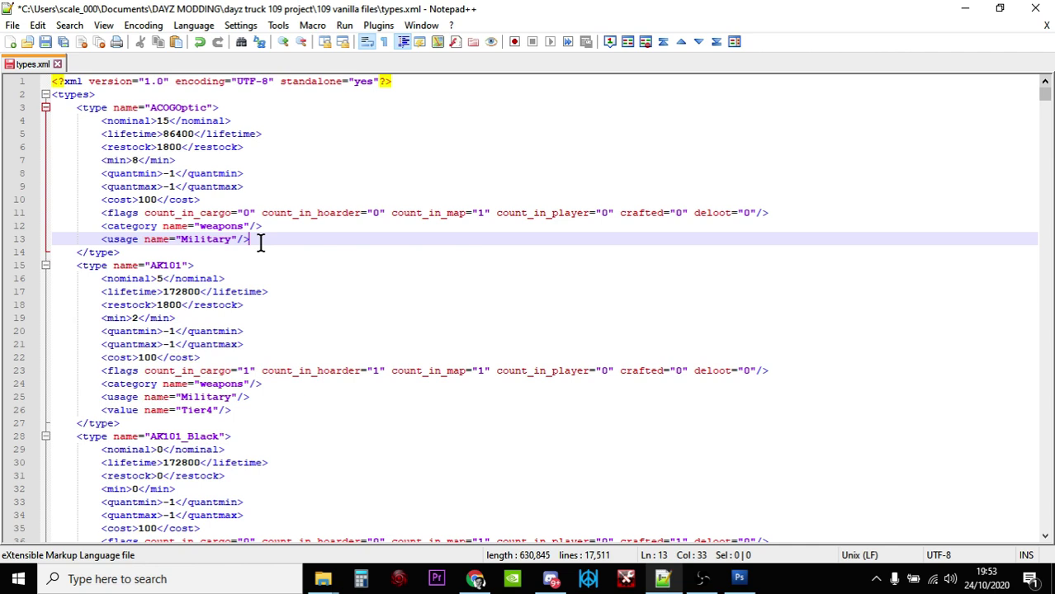
{"action": "key", "text": "ctrl+f"}
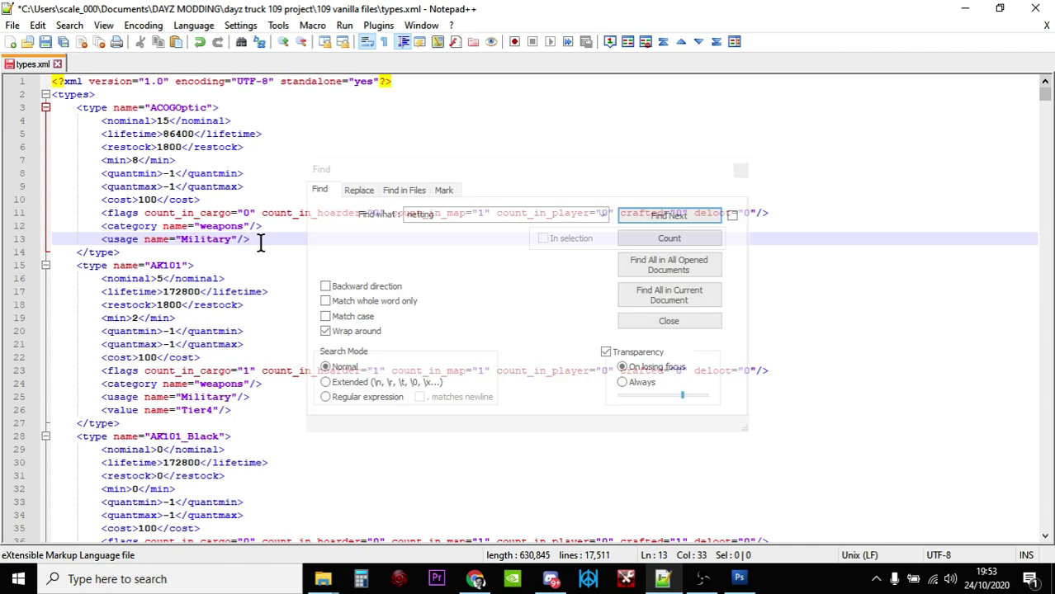
{"action": "left_click", "coordinate": [483, 213]}
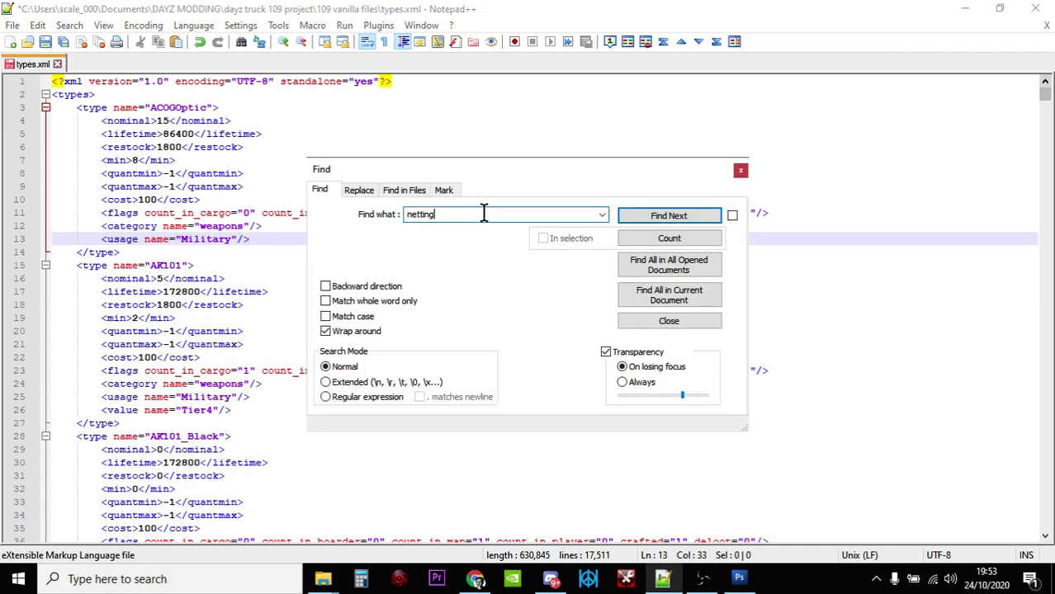
{"action": "key", "text": "BackSpace"}
{"action": "key", "text": "BackSpace"}
{"action": "key", "text": "BackSpace"}
{"action": "key", "text": "BackSpace"}
{"action": "key", "text": "BackSpace"}
{"action": "key", "text": "BackSpace"}
{"action": "key", "text": "BackSpace"}
{"action": "type", "text": "burlap"}
{"action": "key", "text": "Return"}
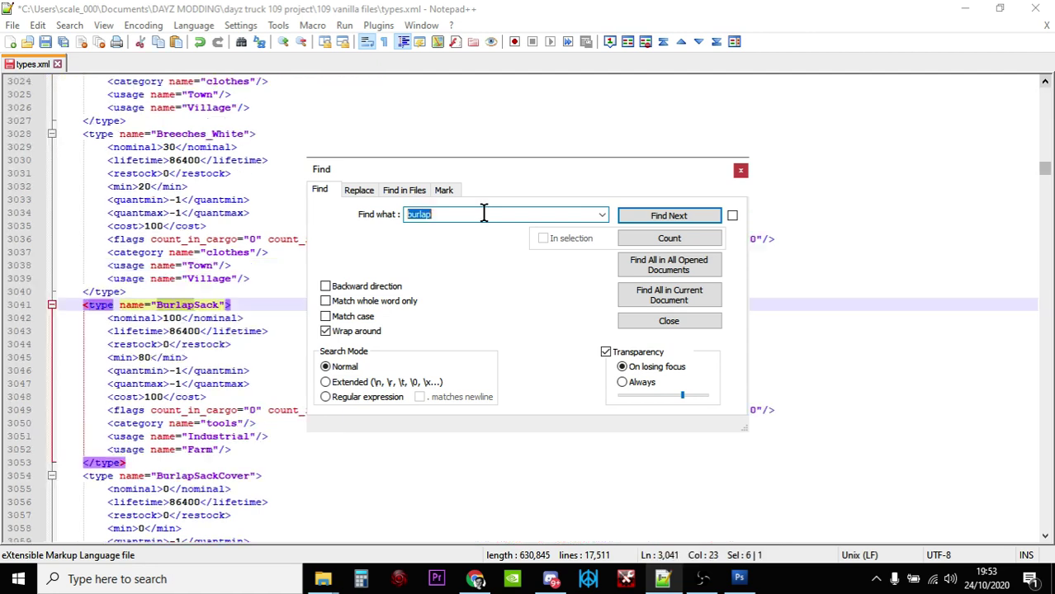
{"action": "left_click", "coordinate": [740, 170]}
{"action": "scroll", "coordinate": [569, 397], "scroll_direction": "down", "scroll_amount": 3}
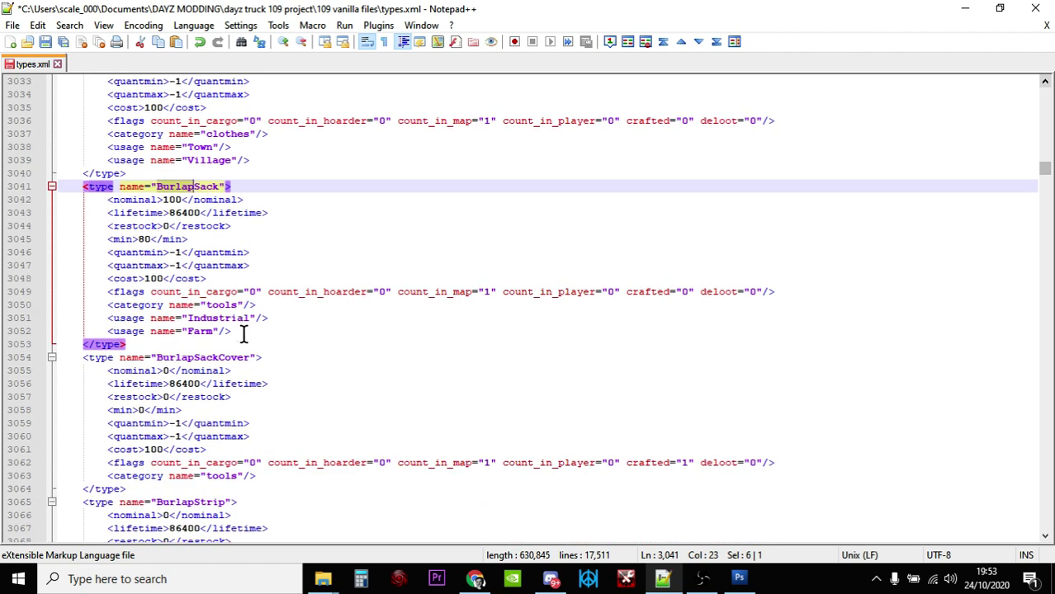
{"action": "left_click", "coordinate": [157, 345]}
{"action": "left_click_drag", "start_coordinate": [157, 345], "coordinate": [85, 186]}
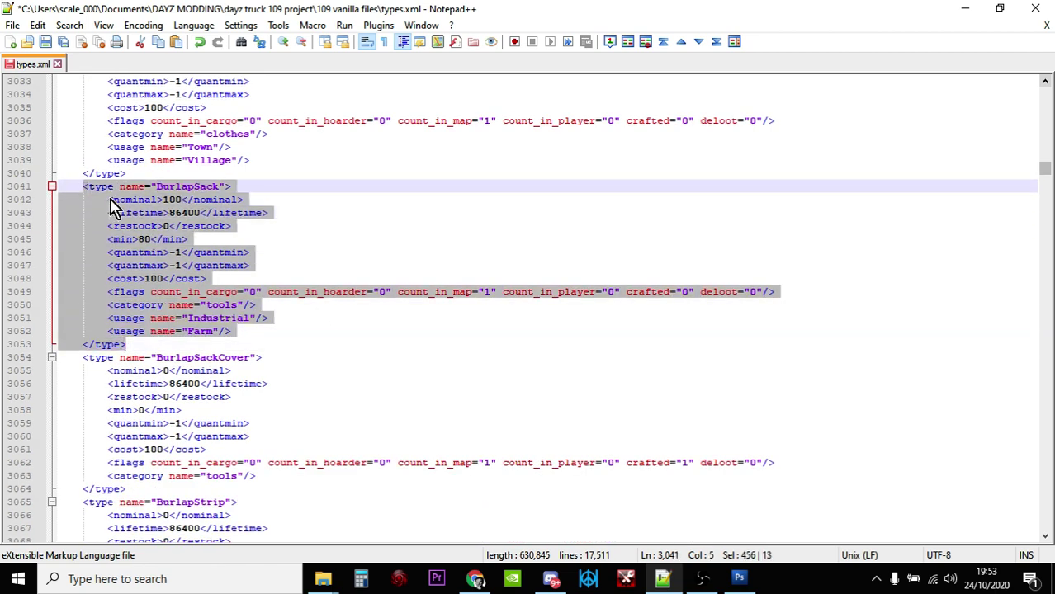
{"action": "left_click", "coordinate": [335, 239]}
{"action": "left_click", "coordinate": [320, 330]}
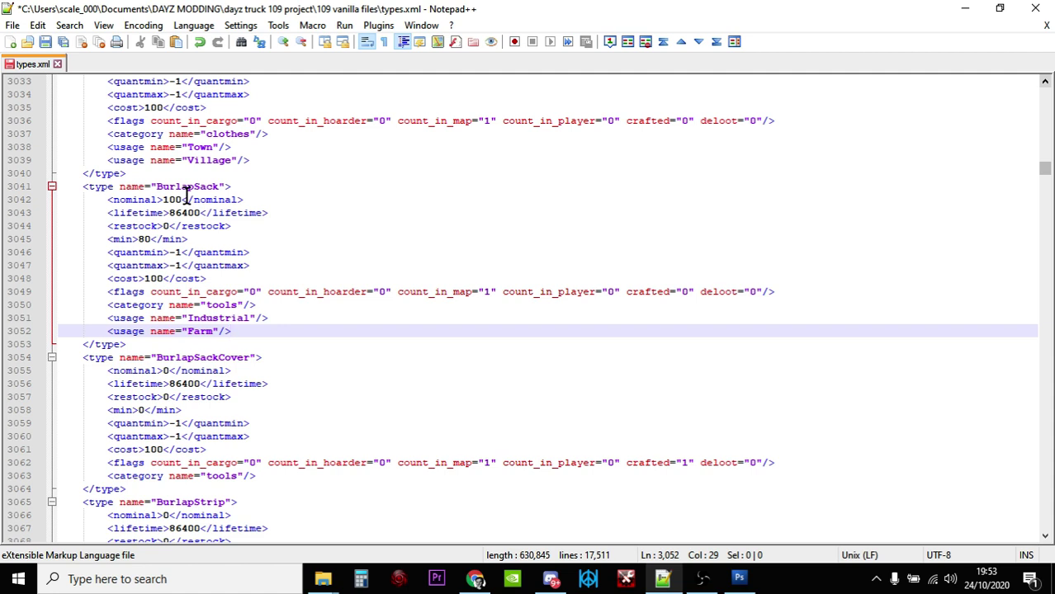
{"action": "left_click", "coordinate": [237, 339]}
{"action": "left_click_drag", "start_coordinate": [237, 338], "coordinate": [104, 322]}
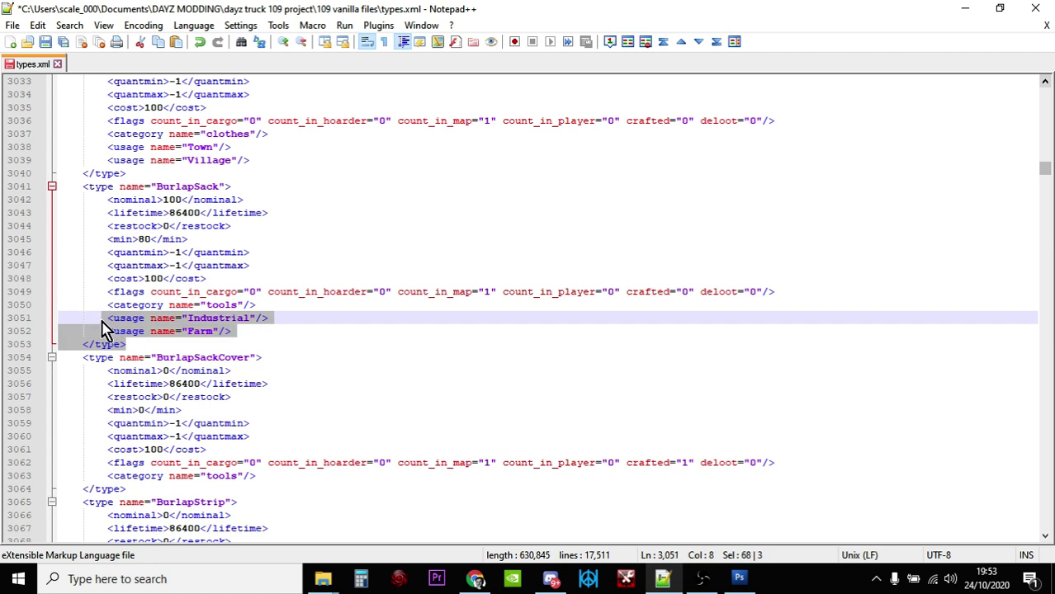
{"action": "left_click", "coordinate": [238, 331]}
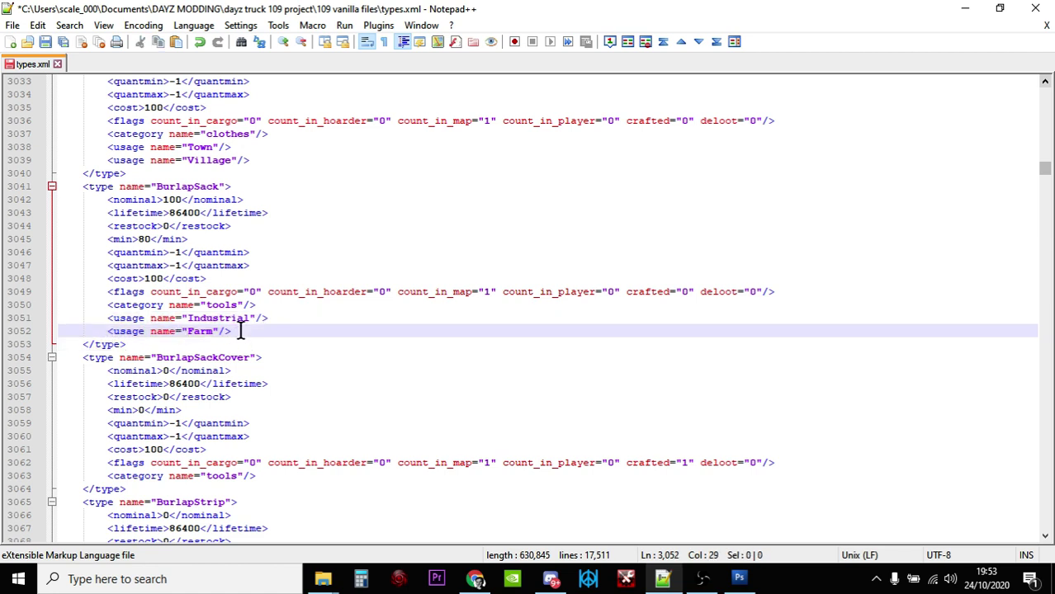
{"action": "left_click", "coordinate": [181, 200]}
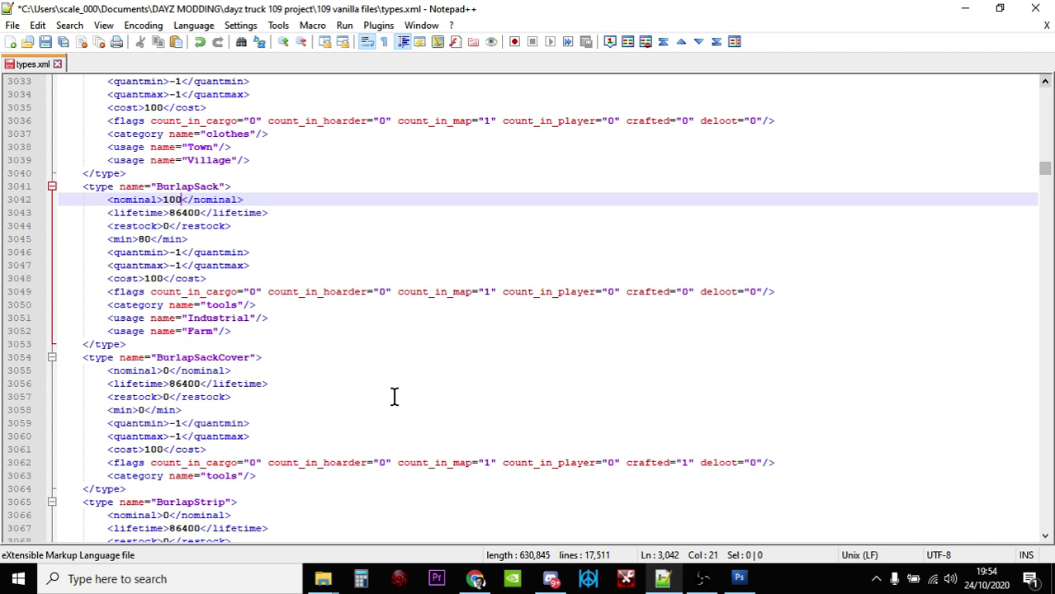
- Change BurlapSack's nominal from 100 to 150 and its min from 80 to 125
{"action": "key", "text": "BackSpace"}
{"action": "key", "text": "BackSpace"}
{"action": "type", "text": "50"}
{"action": "left_click", "coordinate": [149, 239]}
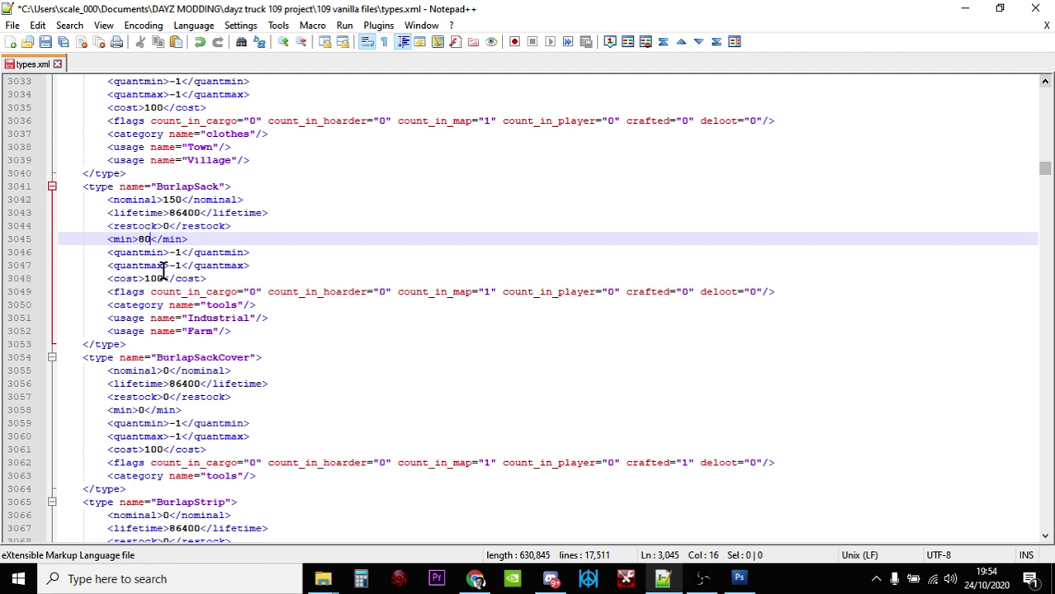
{"action": "key", "text": "BackSpace"}
{"action": "key", "text": "BackSpace"}
{"action": "type", "text": "125"}
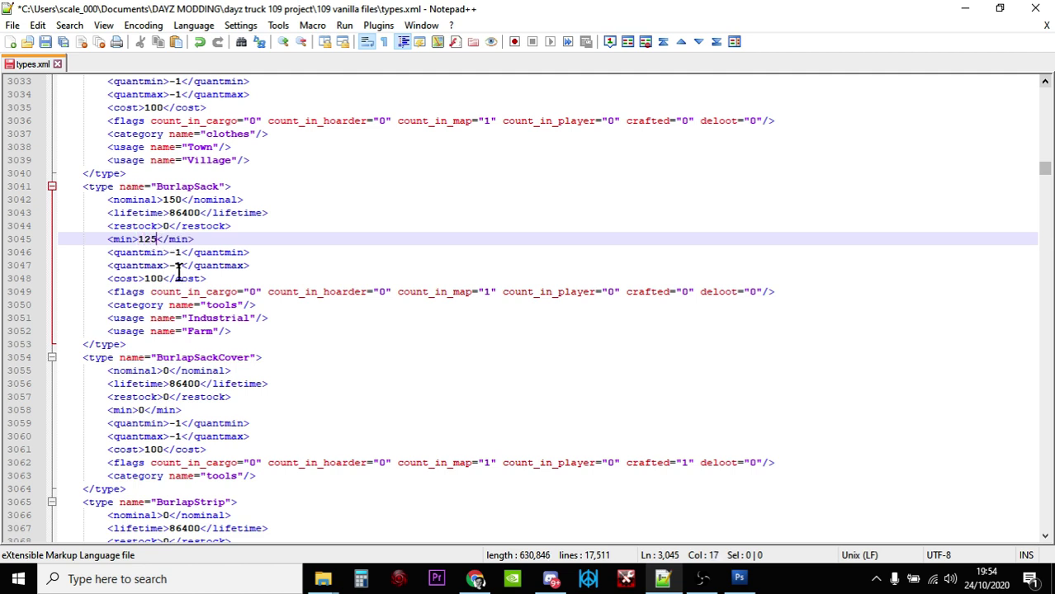
{"action": "left_click", "coordinate": [228, 241]}
{"action": "left_click", "coordinate": [488, 291]}
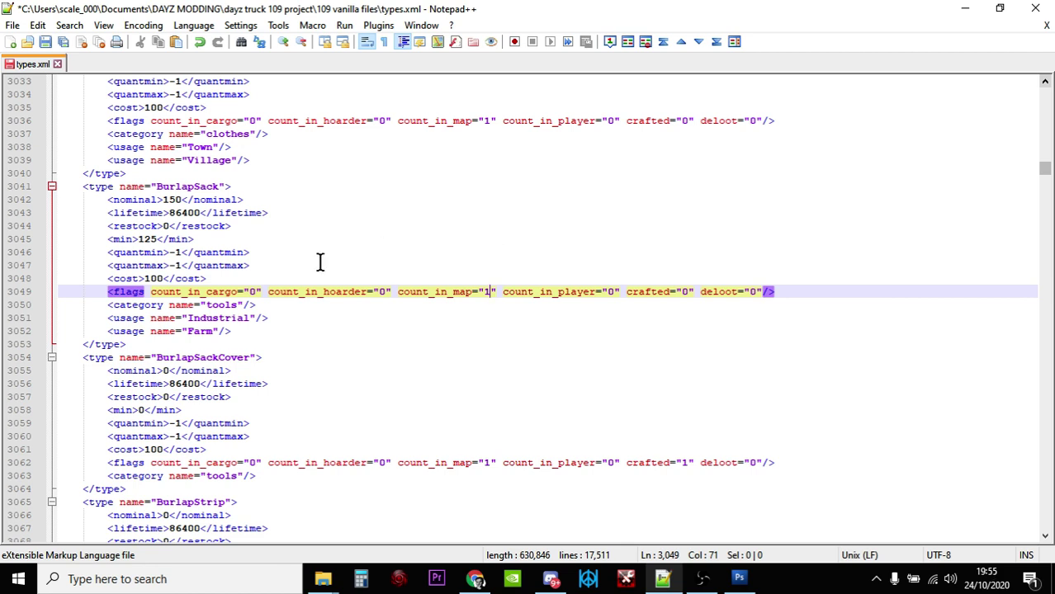
- Copy BurlapSack's Farm usage line onto a new empty line directly below it
{"action": "left_click", "coordinate": [294, 306]}
{"action": "left_click", "coordinate": [272, 321]}
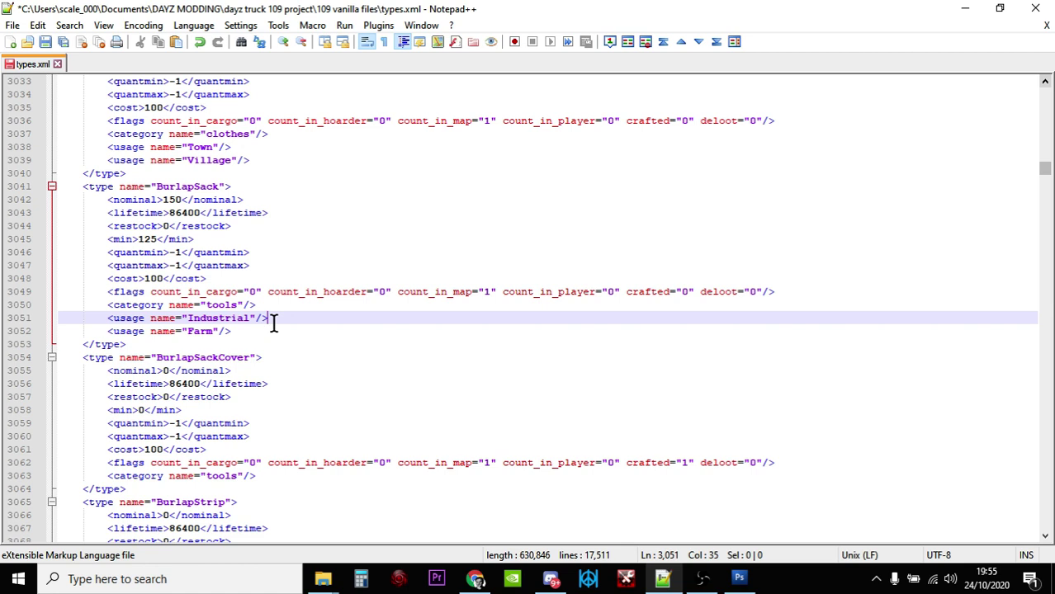
{"action": "left_click", "coordinate": [244, 331]}
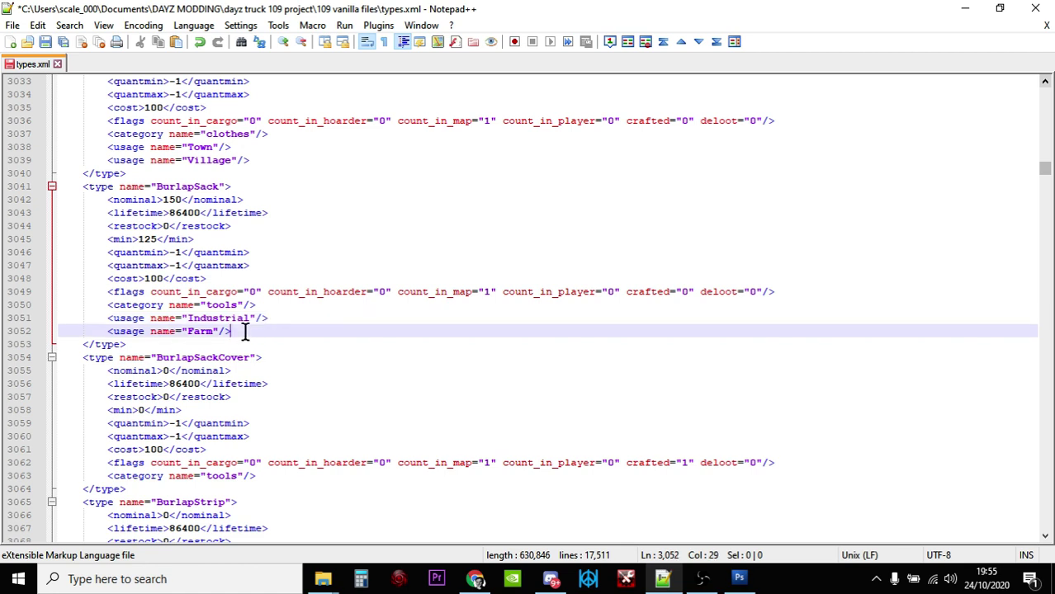
{"action": "key", "text": "Return"}
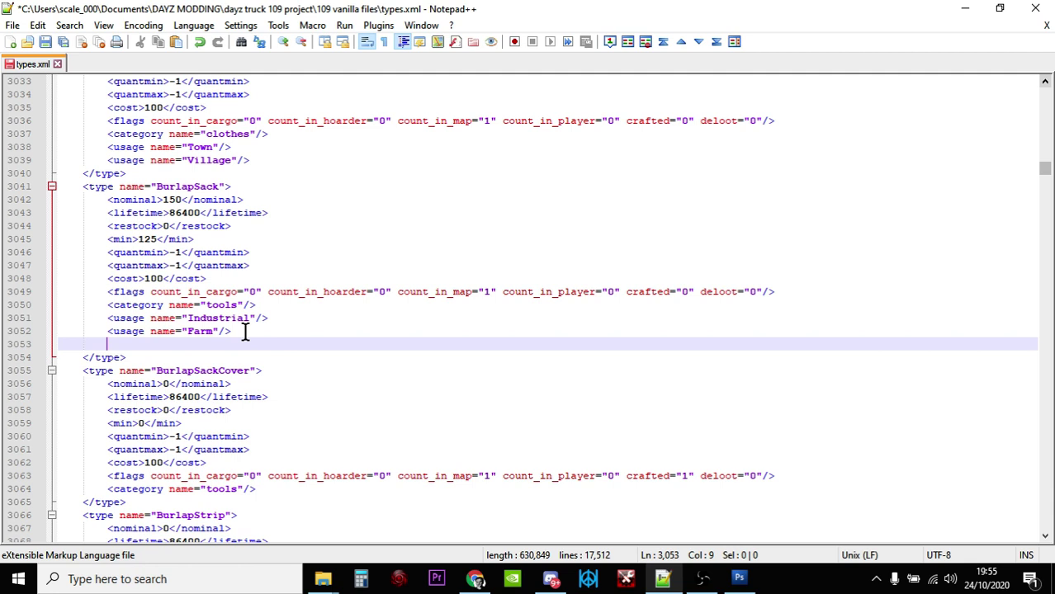
{"action": "left_click_drag", "start_coordinate": [245, 331], "coordinate": [106, 332]}
{"action": "key", "text": "ctrl+c"}
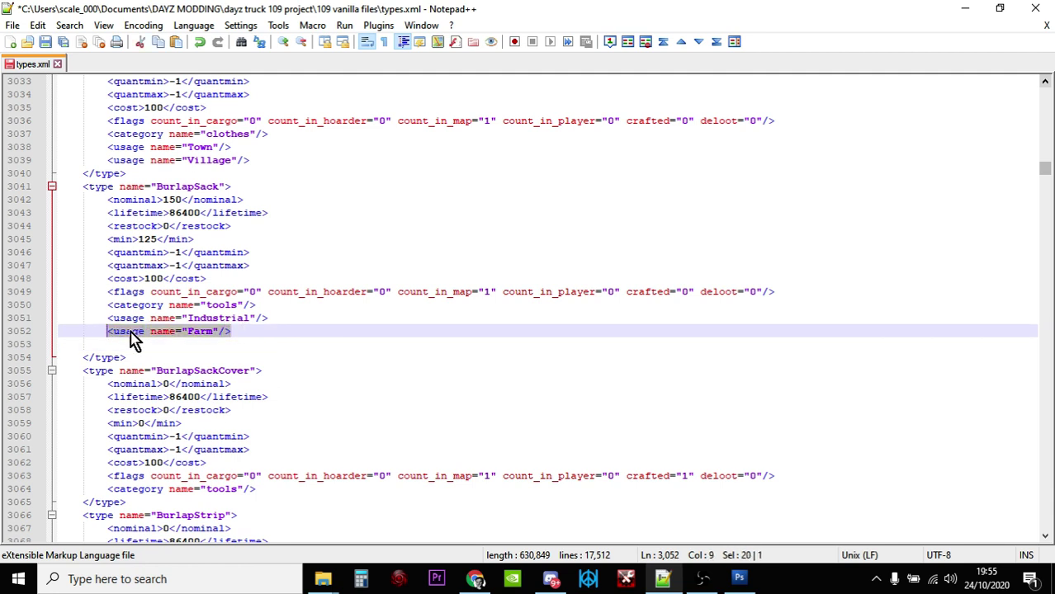
{"action": "right_click", "coordinate": [134, 338]}
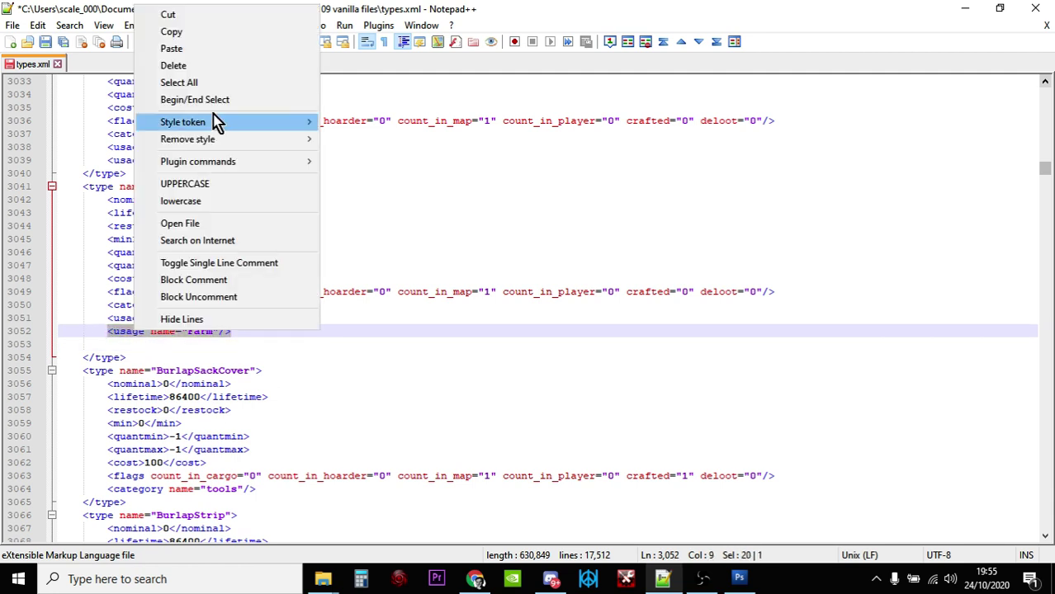
{"action": "left_click", "coordinate": [202, 33]}
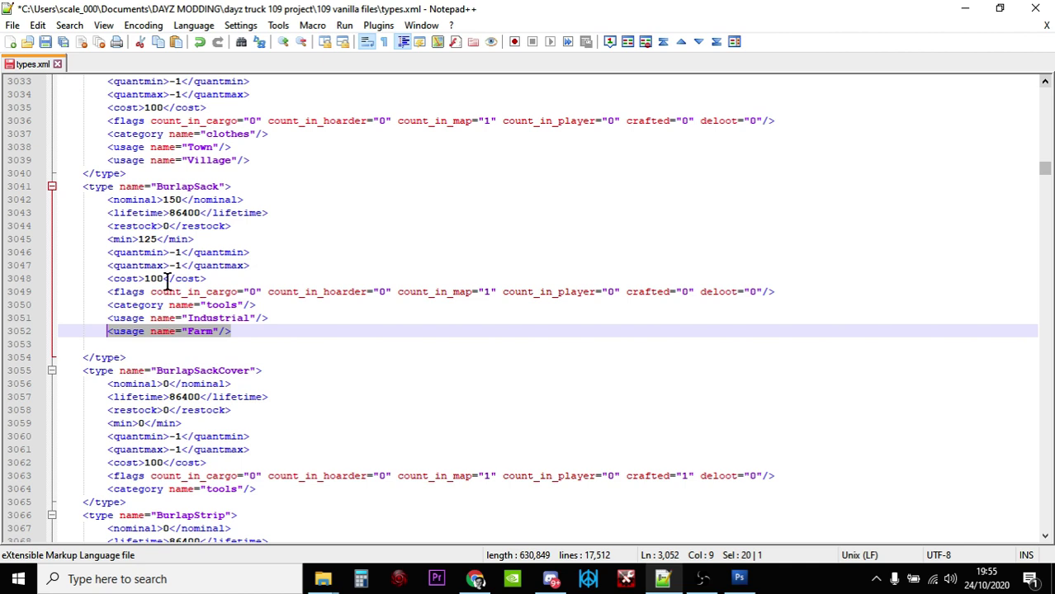
{"action": "left_click", "coordinate": [149, 345]}
{"action": "right_click", "coordinate": [150, 345]}
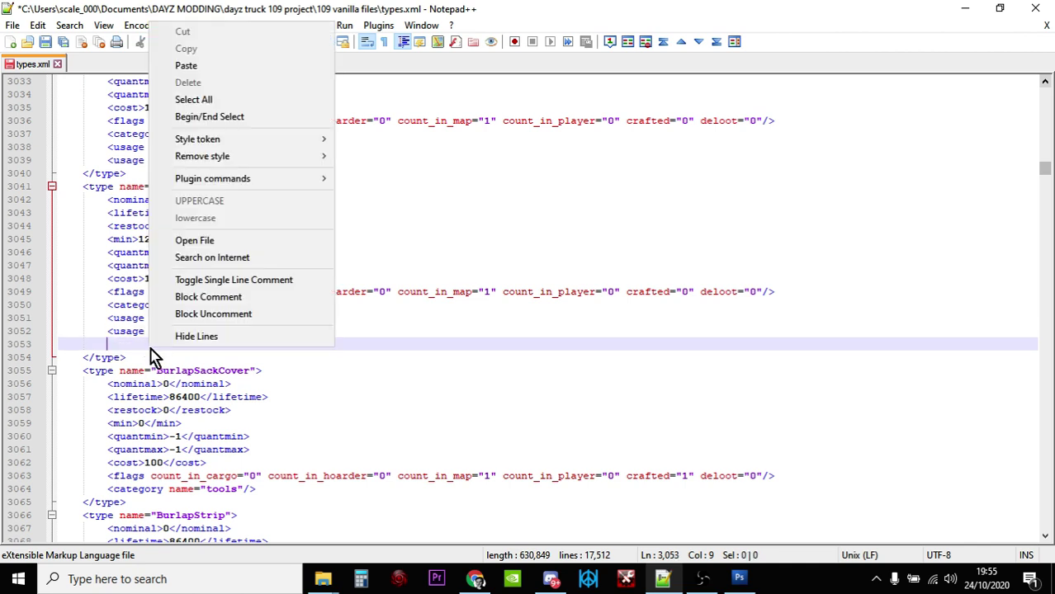
{"action": "left_click", "coordinate": [212, 67]}
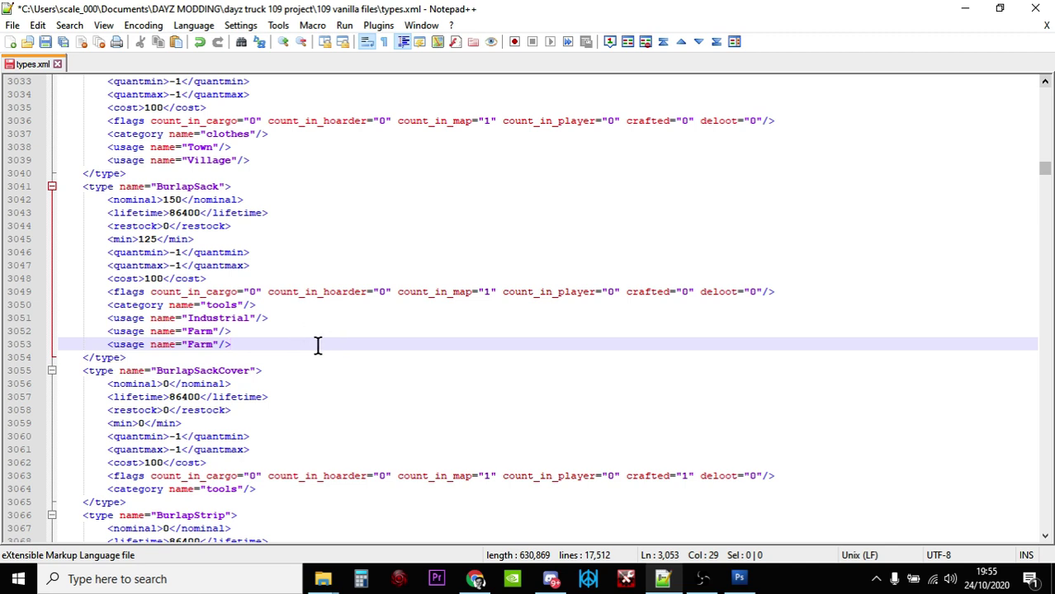
{"action": "key", "text": "ctrl+f"}
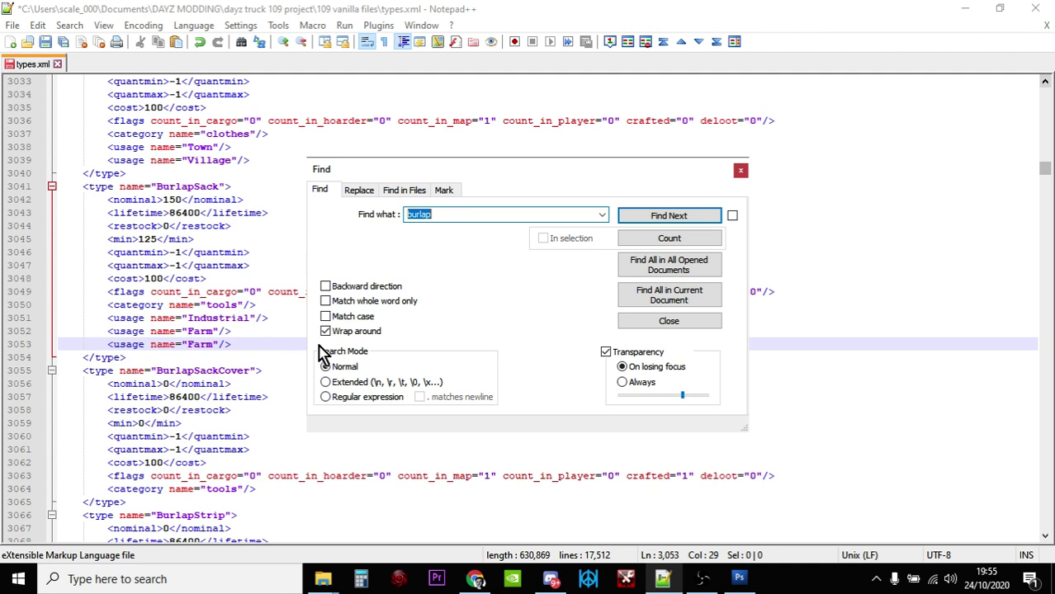
{"action": "type", "text": "netting"}
{"action": "key", "text": "Return"}
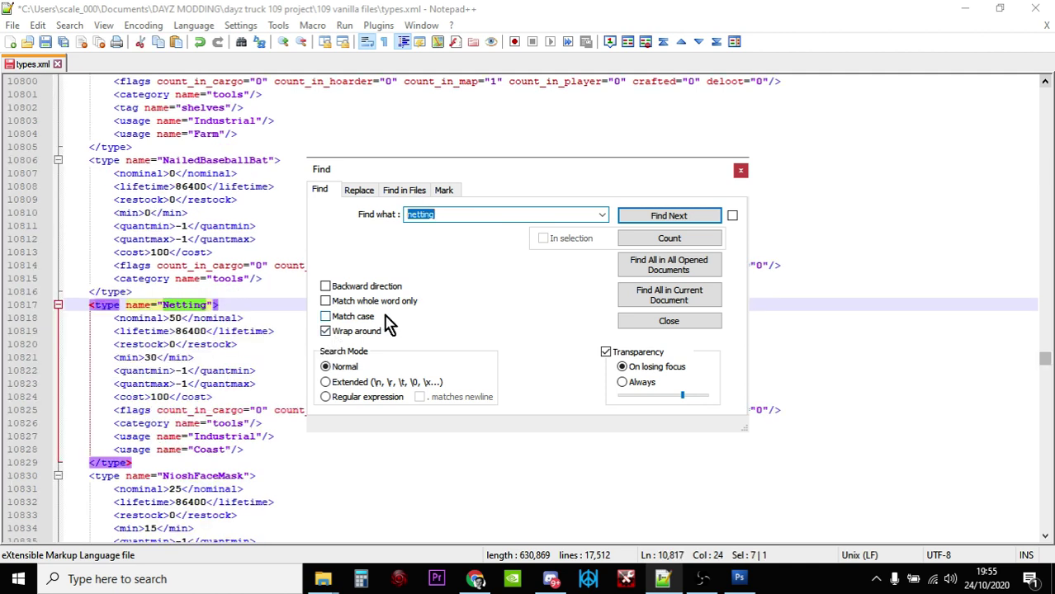
{"action": "left_click", "coordinate": [740, 170]}
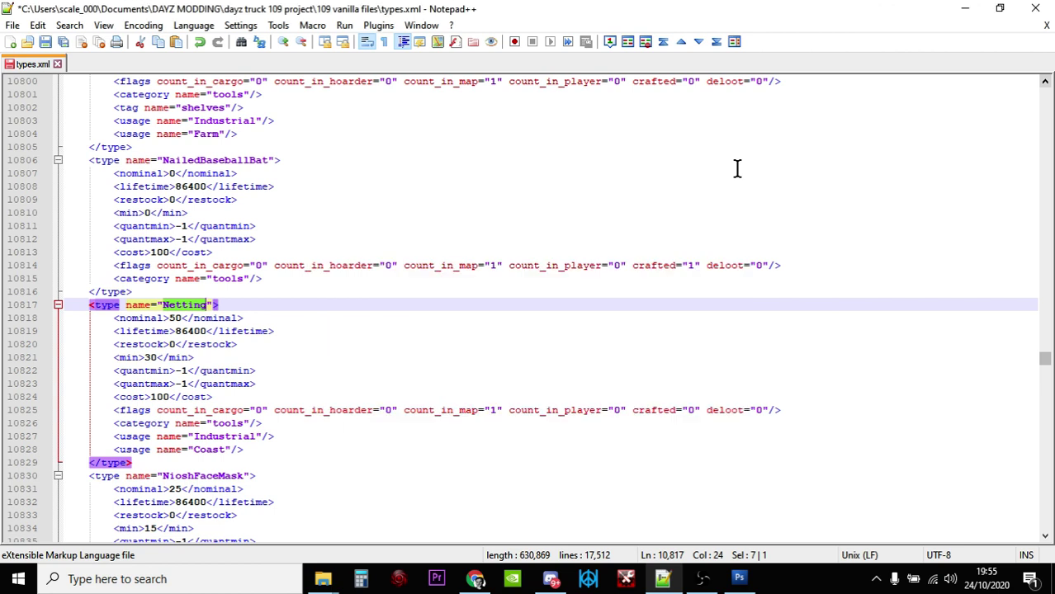
{"action": "scroll", "coordinate": [488, 366], "scroll_direction": "down", "scroll_amount": 3}
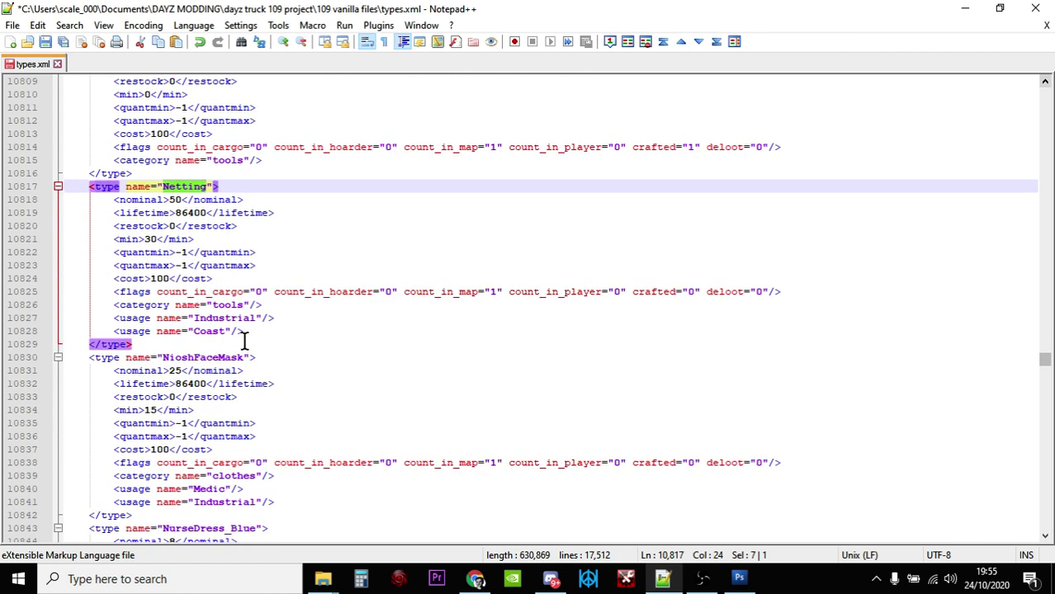
{"action": "left_click", "coordinate": [280, 331]}
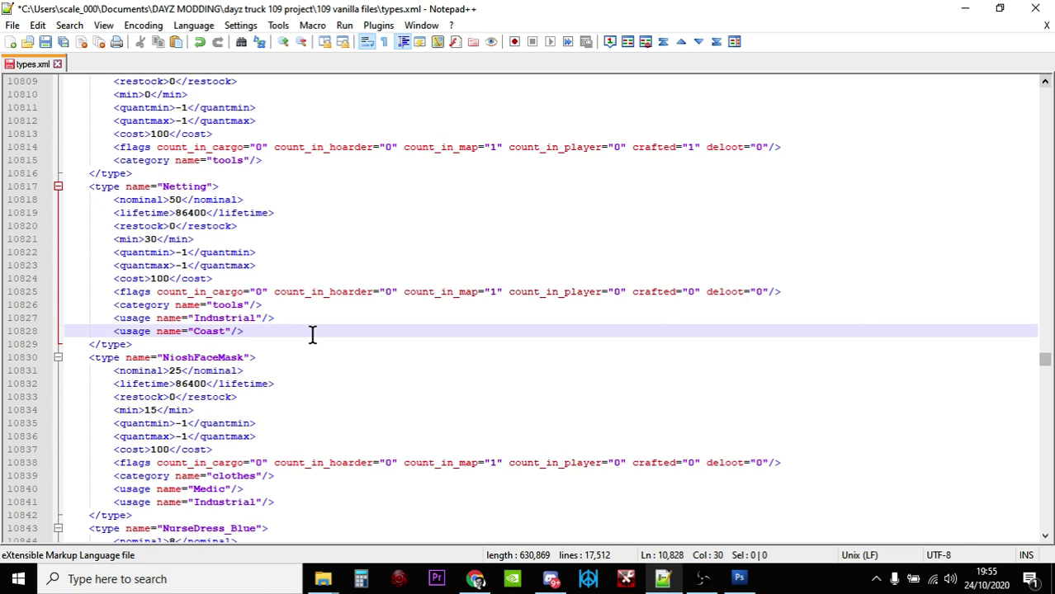
{"action": "key", "text": "ctrl+f"}
{"action": "key", "text": "BackSpace"}
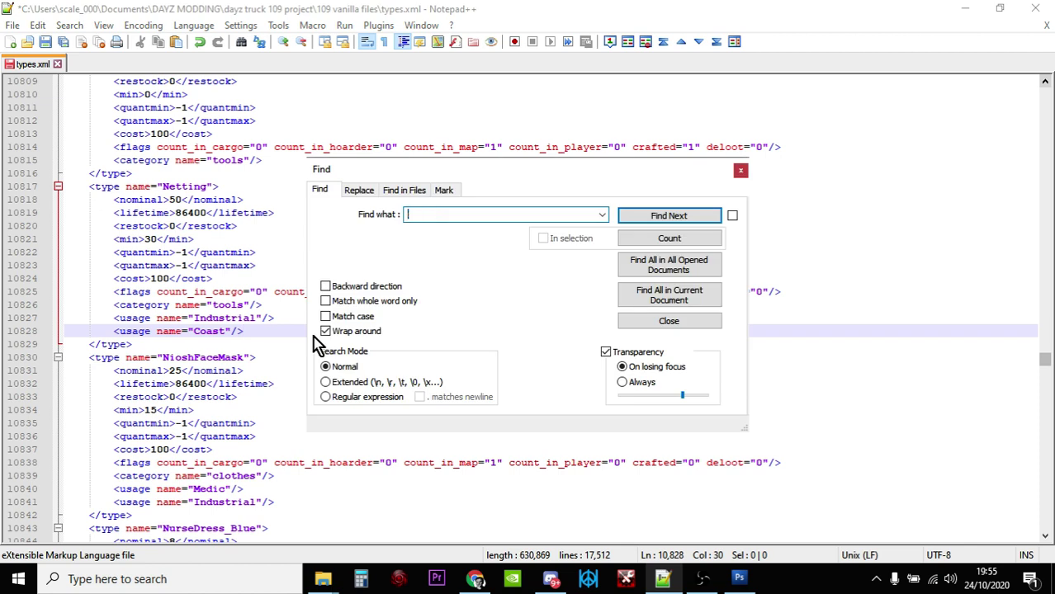
{"action": "type", "text": "burlap"}
{"action": "key", "text": "Return"}
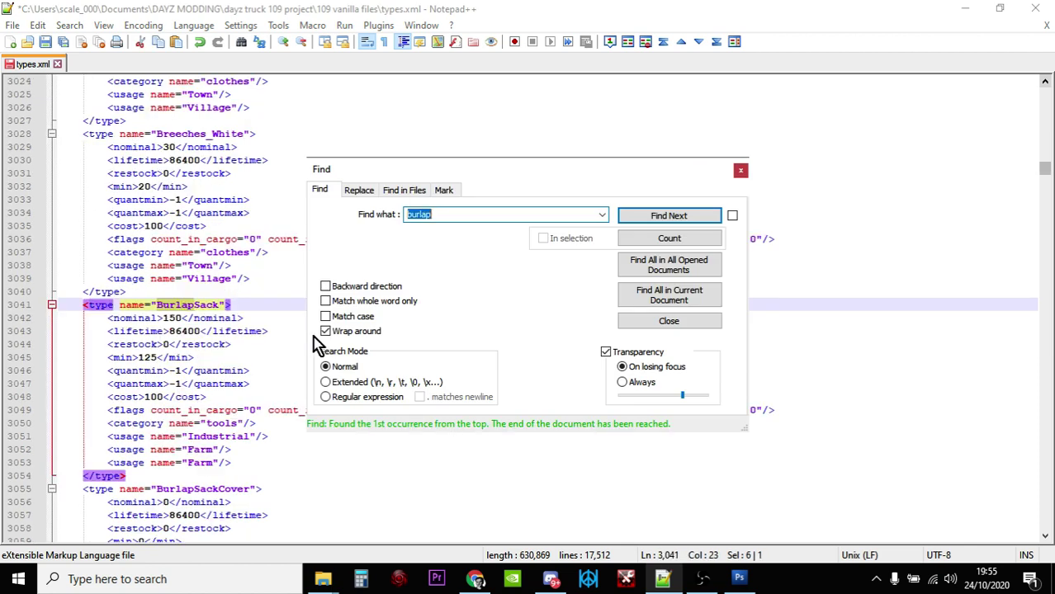
- Replace 'Farm' with 'Coast' on BurlapSack's duplicated usage line 3053
{"action": "left_click", "coordinate": [739, 173]}
{"action": "scroll", "coordinate": [399, 292], "scroll_direction": "down", "scroll_amount": 2}
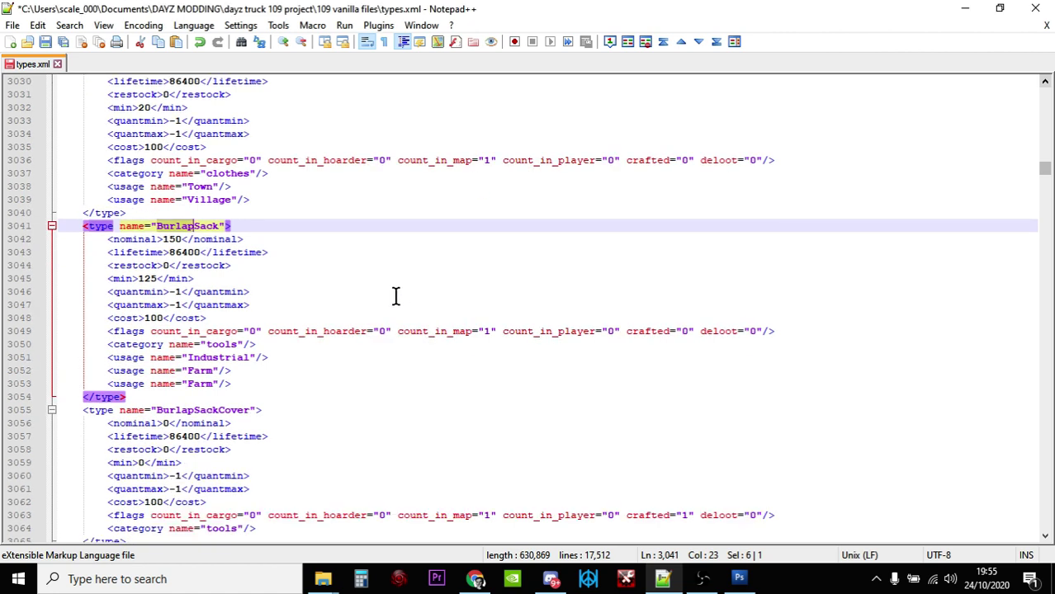
{"action": "left_click", "coordinate": [214, 385]}
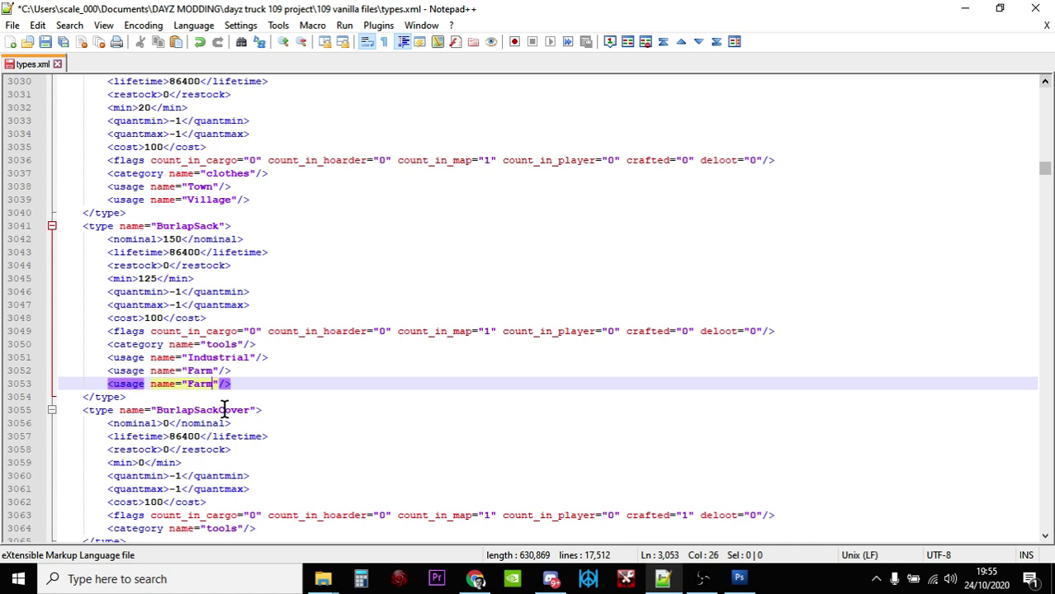
{"action": "key", "text": "BackSpace"}
{"action": "key", "text": "BackSpace"}
{"action": "key", "text": "BackSpace"}
{"action": "key", "text": "BackSpace"}
{"action": "type", "text": "Coast"}
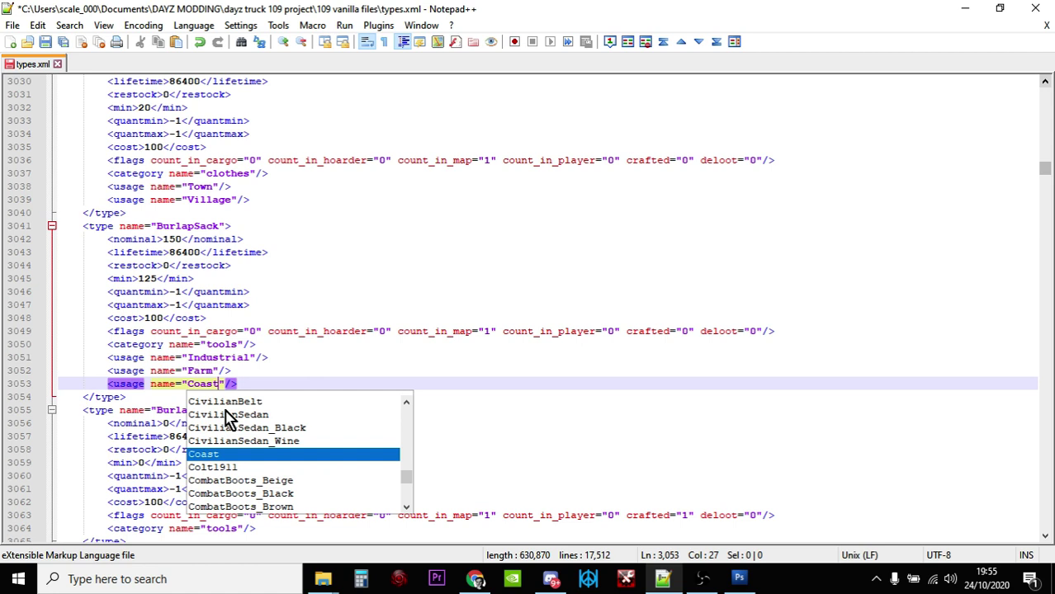
{"action": "left_click", "coordinate": [289, 374]}
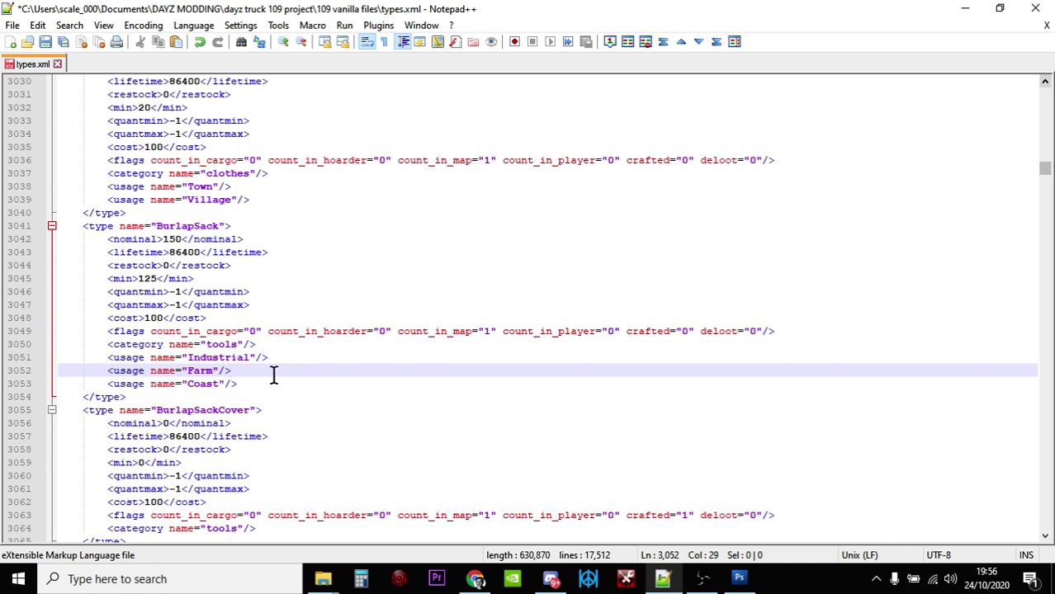
{"action": "left_click", "coordinate": [257, 378]}
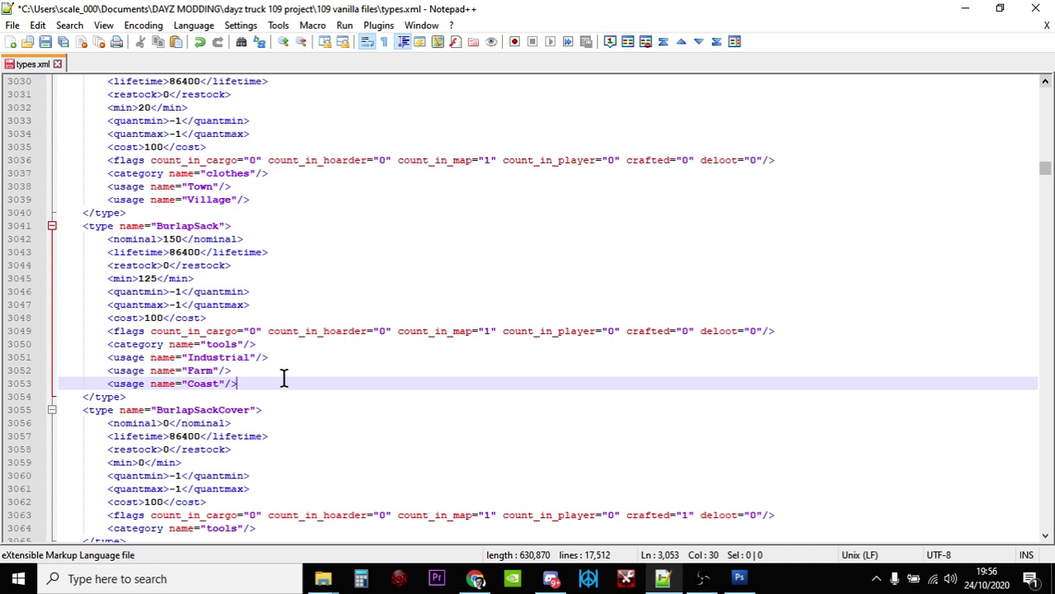
- Copy BurlapSack's Farm usage line
{"action": "left_click_drag", "start_coordinate": [255, 370], "coordinate": [101, 371]}
{"action": "right_click", "coordinate": [125, 372]}
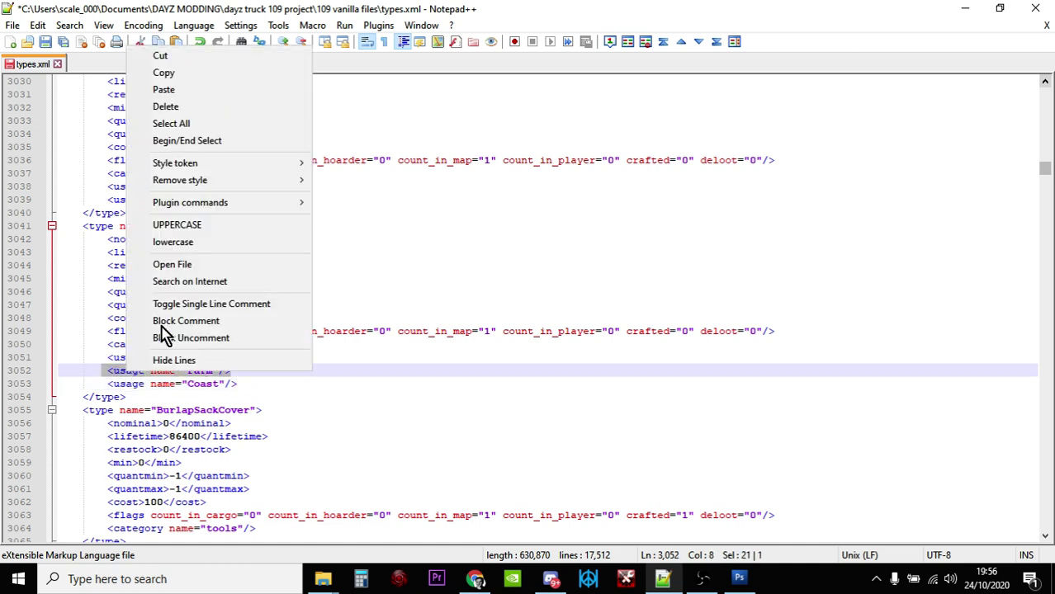
{"action": "left_click", "coordinate": [186, 74]}
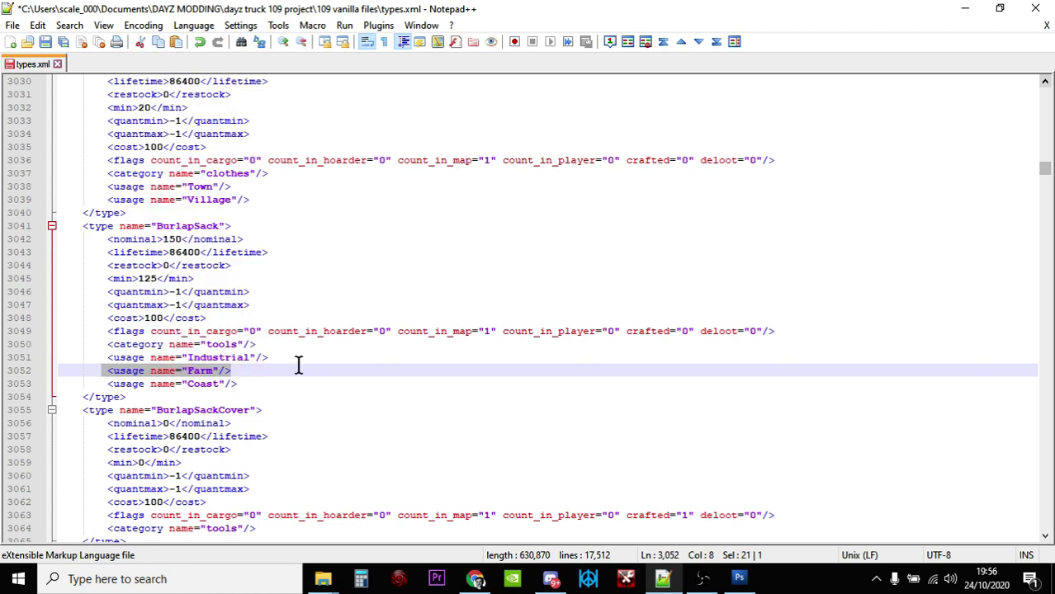
{"action": "left_click", "coordinate": [303, 372]}
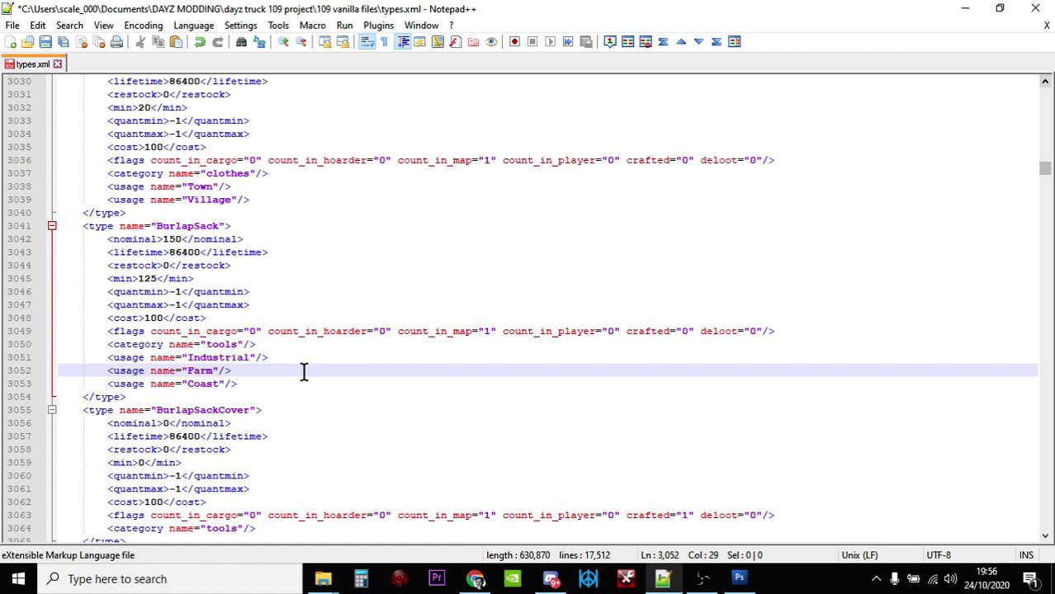
- Search for 'netting' to jump to the Netting entry at line 10817
{"action": "key", "text": "ctrl+f"}
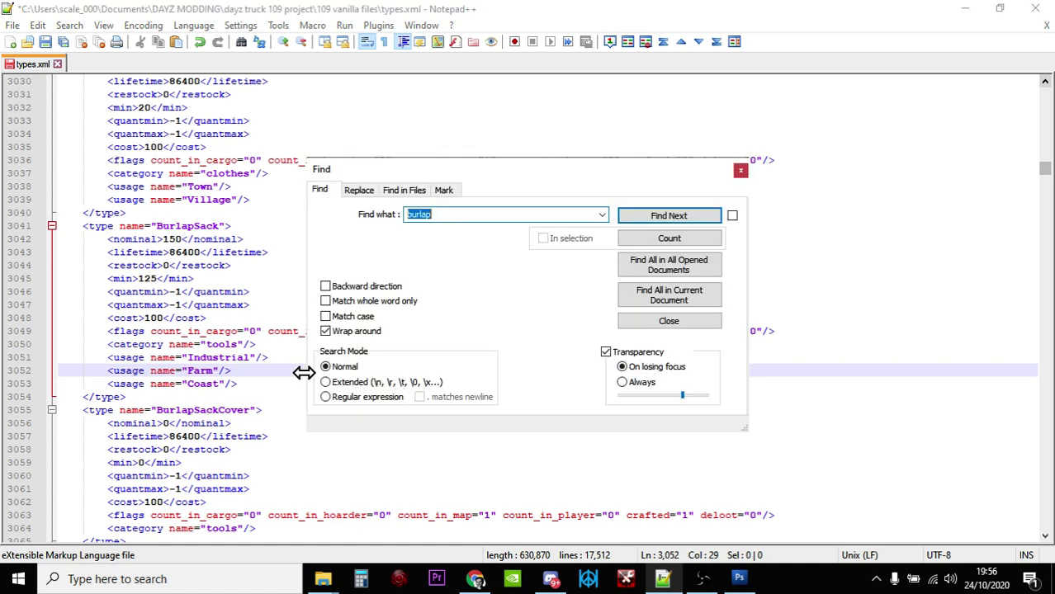
{"action": "type", "text": "netting"}
{"action": "key", "text": "Return"}
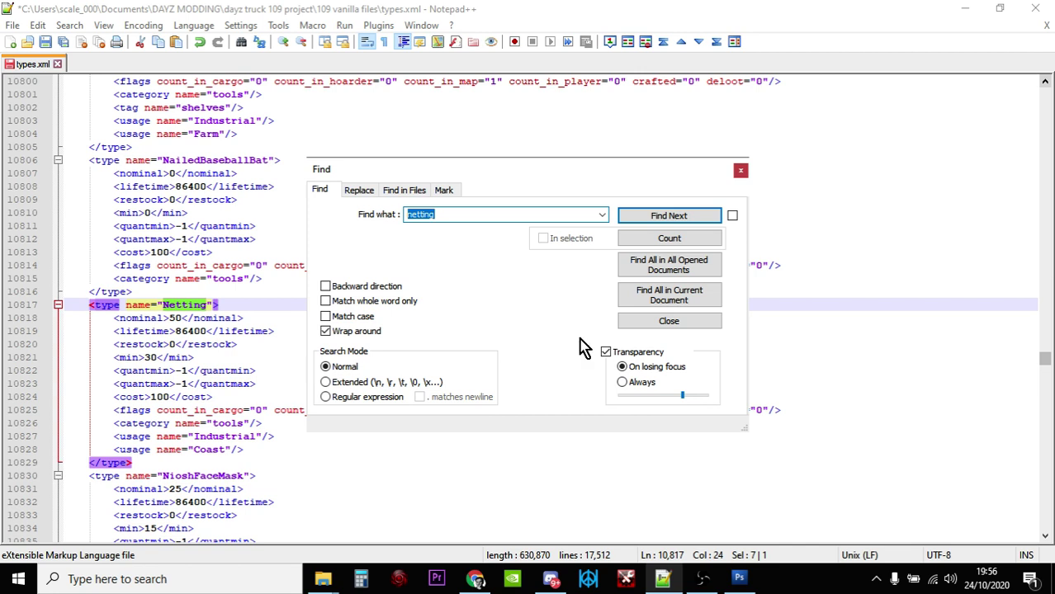
{"action": "left_click", "coordinate": [740, 170]}
{"action": "scroll", "coordinate": [553, 372], "scroll_direction": "down", "scroll_amount": 2}
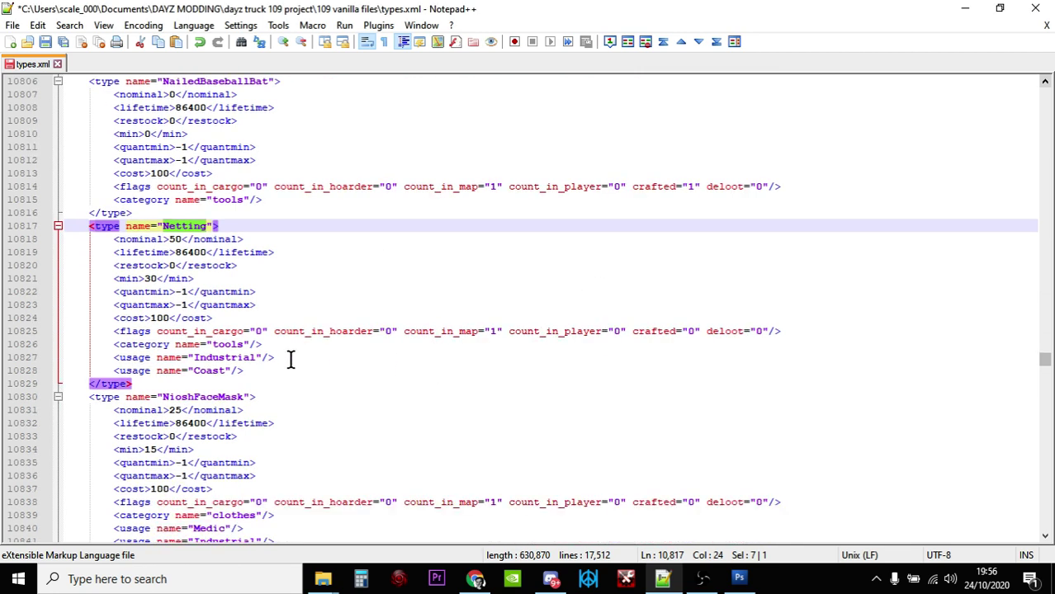
- Paste the Farm usage below Netting's Coast usage and remove the extra leading space
{"action": "left_click", "coordinate": [270, 372]}
{"action": "key", "text": "Return"}
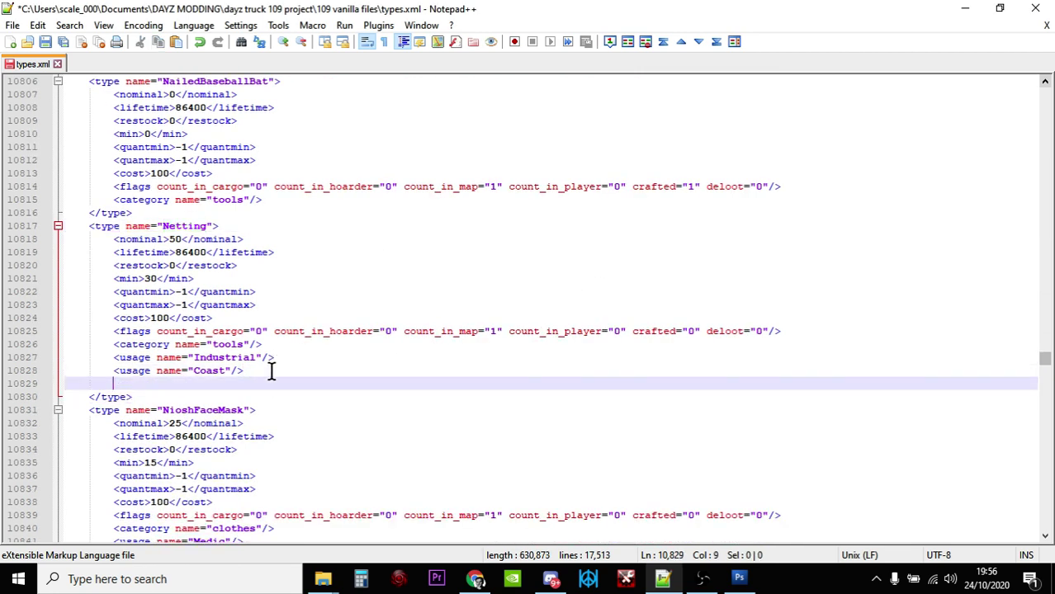
{"action": "right_click", "coordinate": [136, 381]}
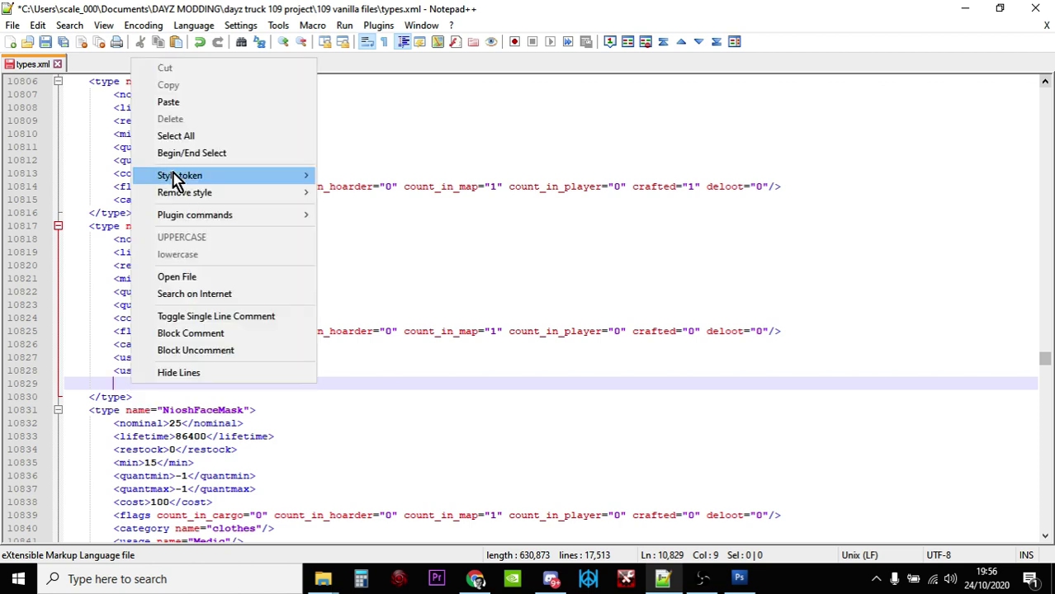
{"action": "left_click", "coordinate": [216, 103]}
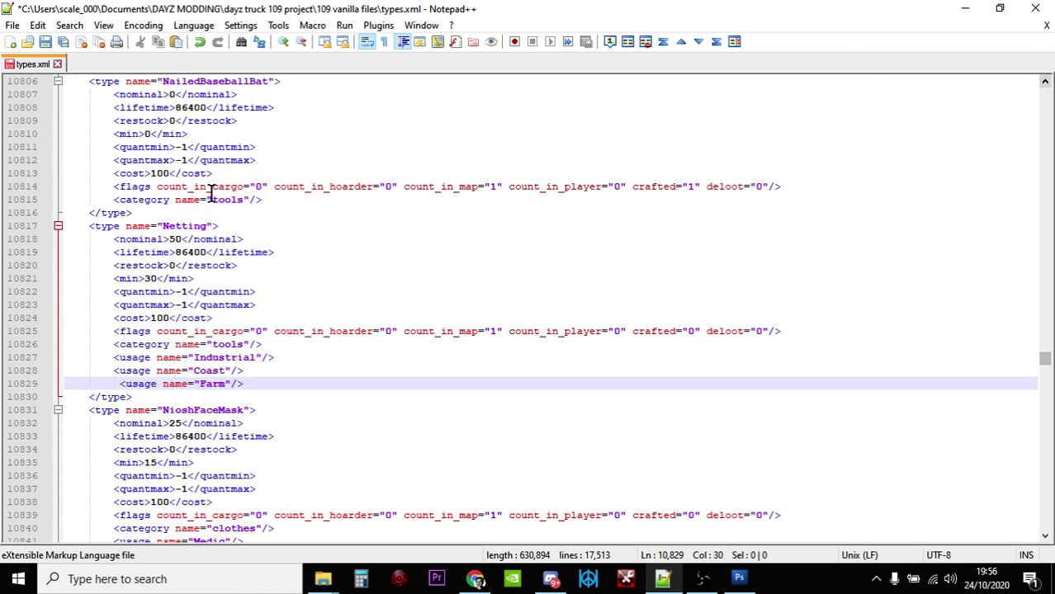
{"action": "left_click", "coordinate": [122, 384]}
{"action": "key", "text": "BackSpace"}
{"action": "left_click", "coordinate": [281, 383]}
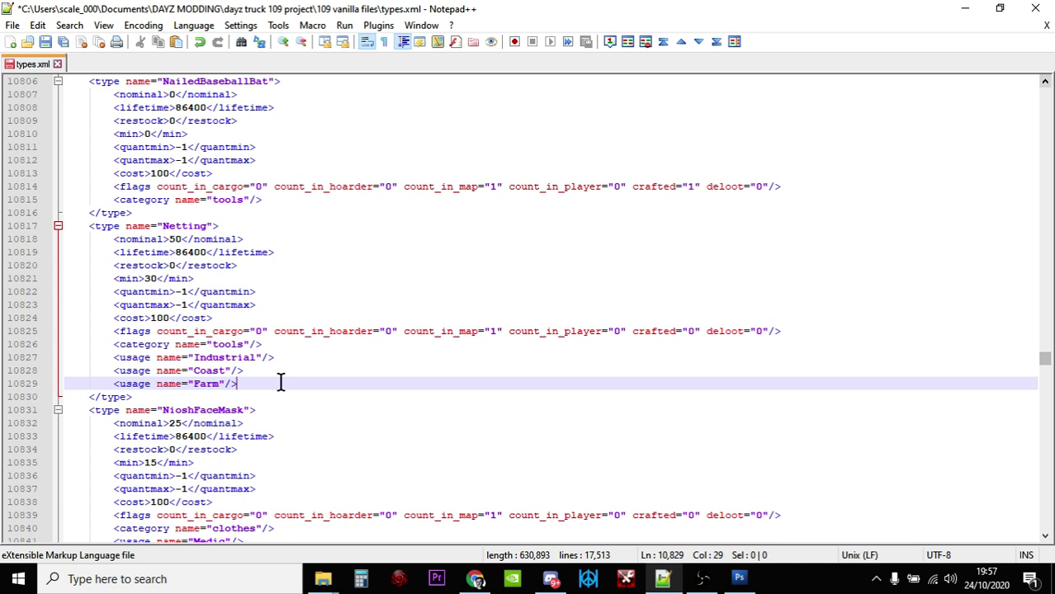
- Set Netting's nominal from 50 to 100 and min from 30 to 80, then review its remaining lines
{"action": "left_click", "coordinate": [180, 240]}
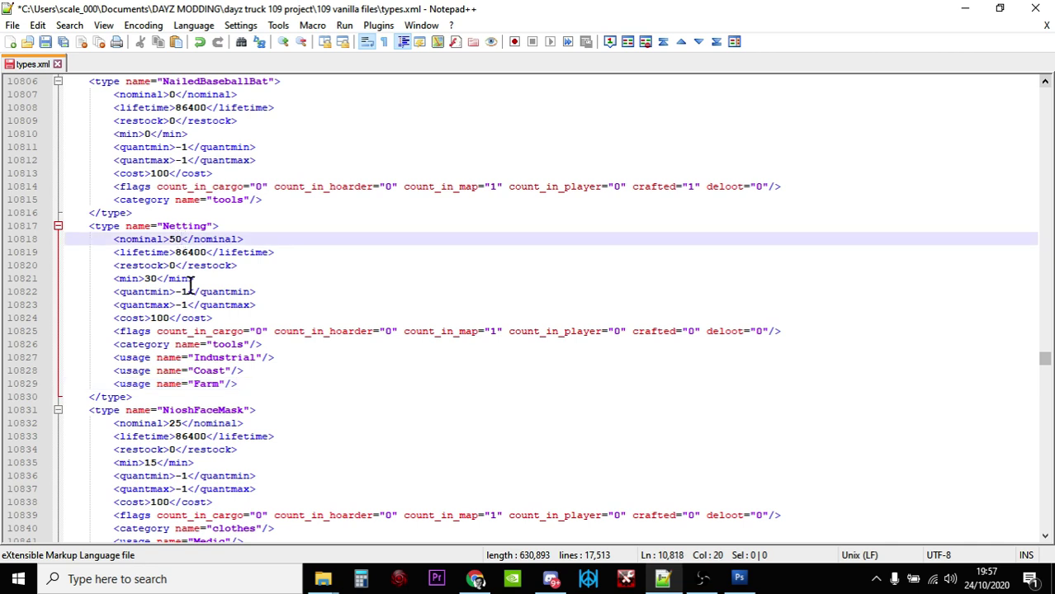
{"action": "key", "text": "BackSpace"}
{"action": "key", "text": "BackSpace"}
{"action": "type", "text": "100"}
{"action": "left_click", "coordinate": [157, 278]}
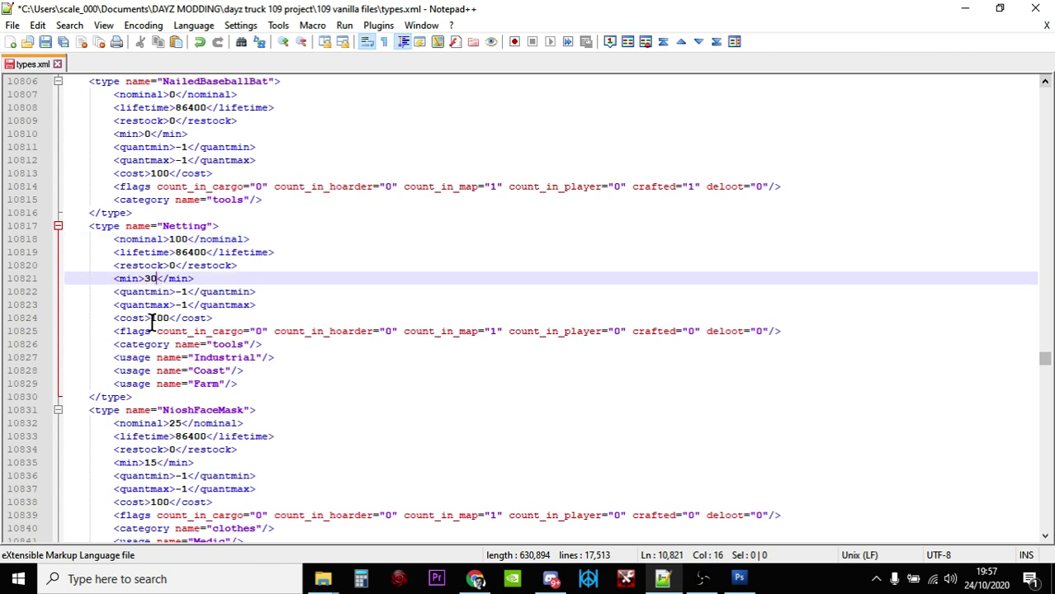
{"action": "key", "text": "BackSpace"}
{"action": "key", "text": "BackSpace"}
{"action": "type", "text": "80"}
{"action": "left_click", "coordinate": [349, 305]}
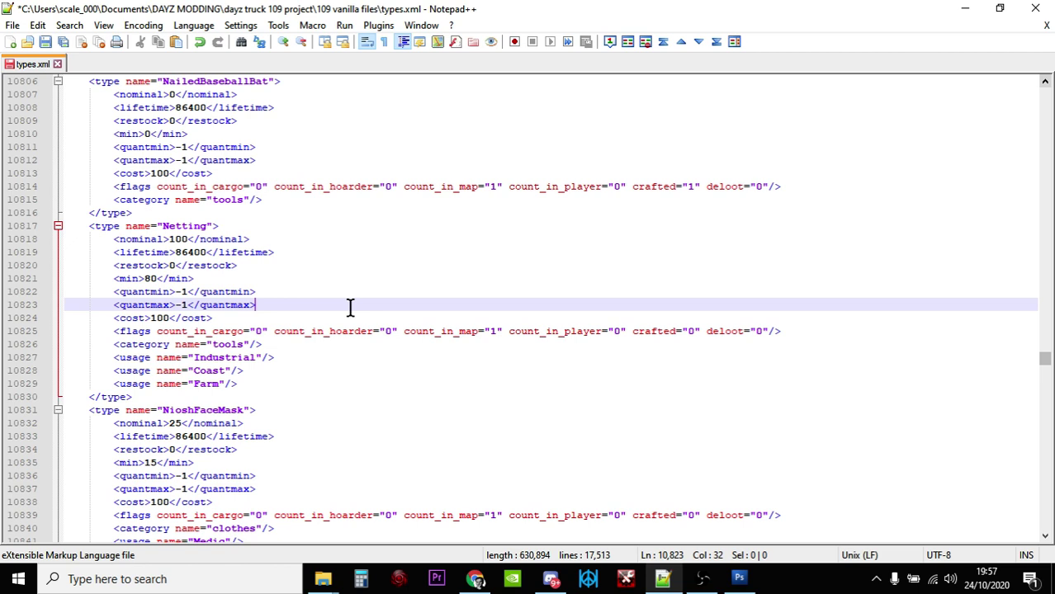
{"action": "left_click", "coordinate": [497, 331]}
{"action": "left_click", "coordinate": [284, 345]}
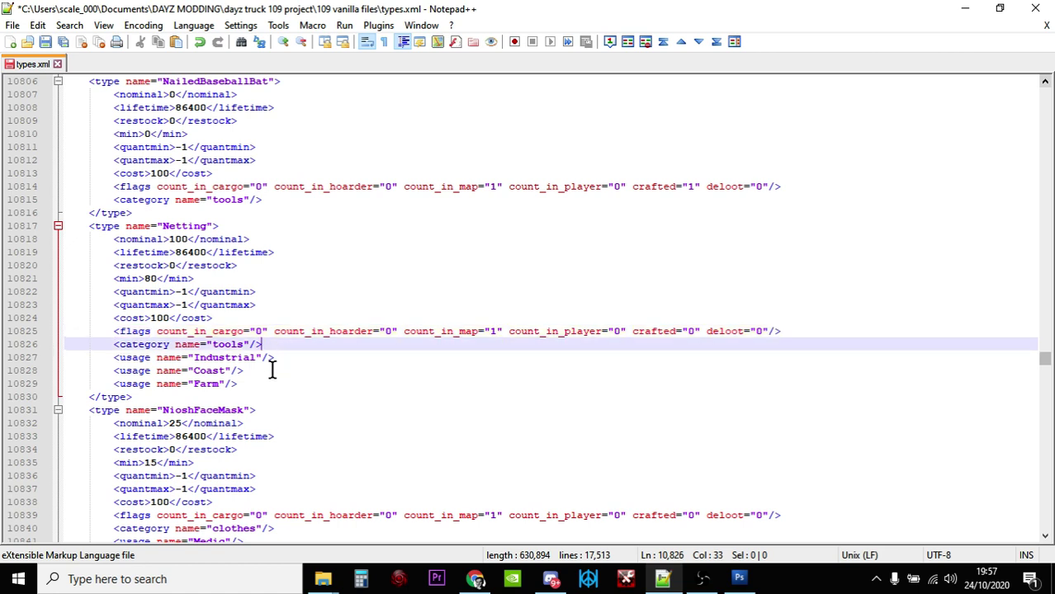
{"action": "left_click", "coordinate": [241, 398]}
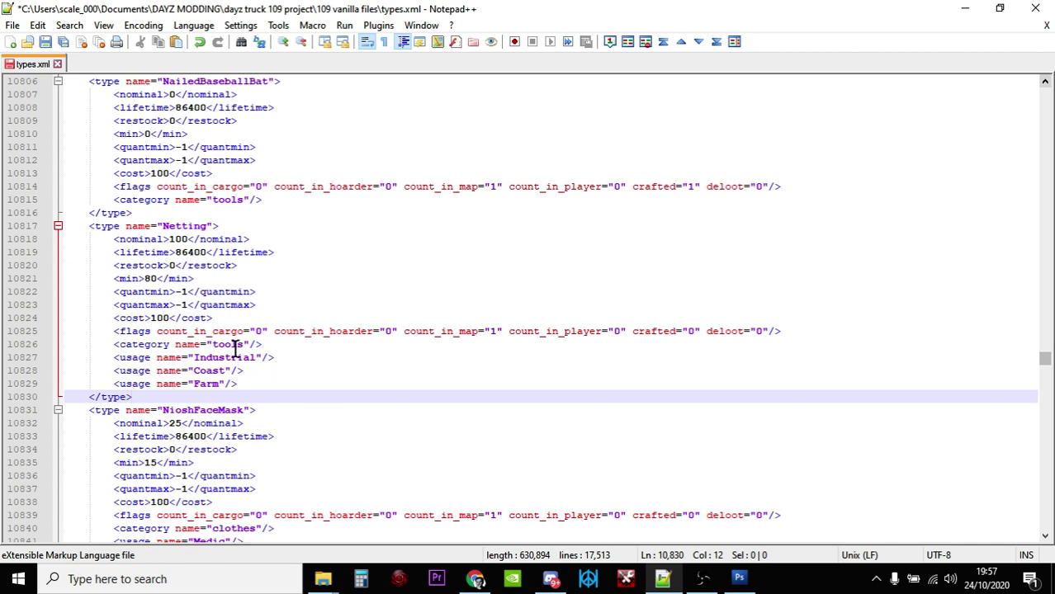
- Open the xmlvalidation.com tab in Chrome, then return via Nitrado to the Burlap Sack wiki page
{"action": "left_click", "coordinate": [475, 579]}
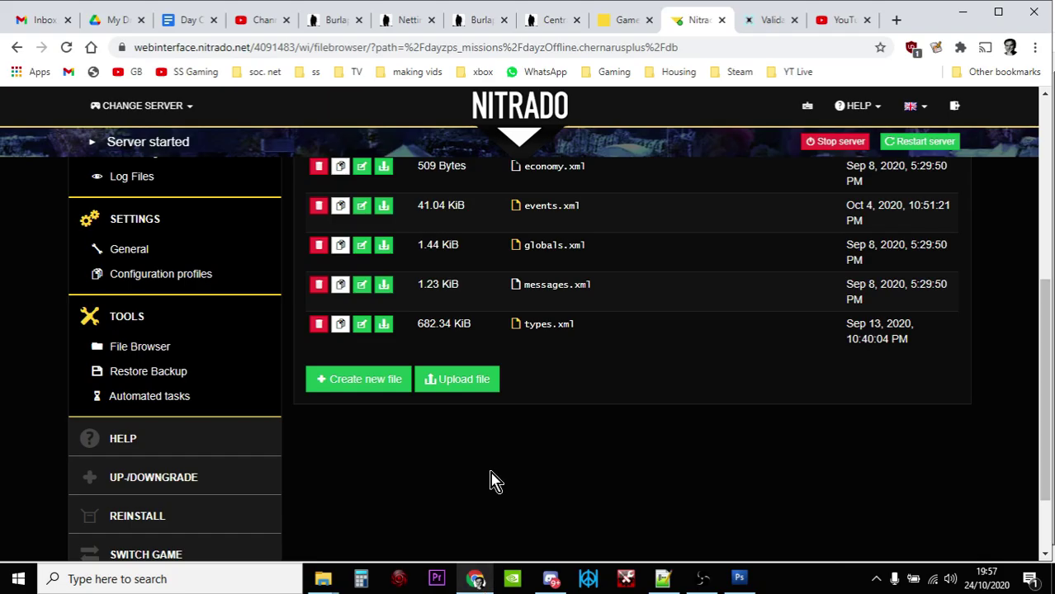
{"action": "left_click", "coordinate": [766, 22]}
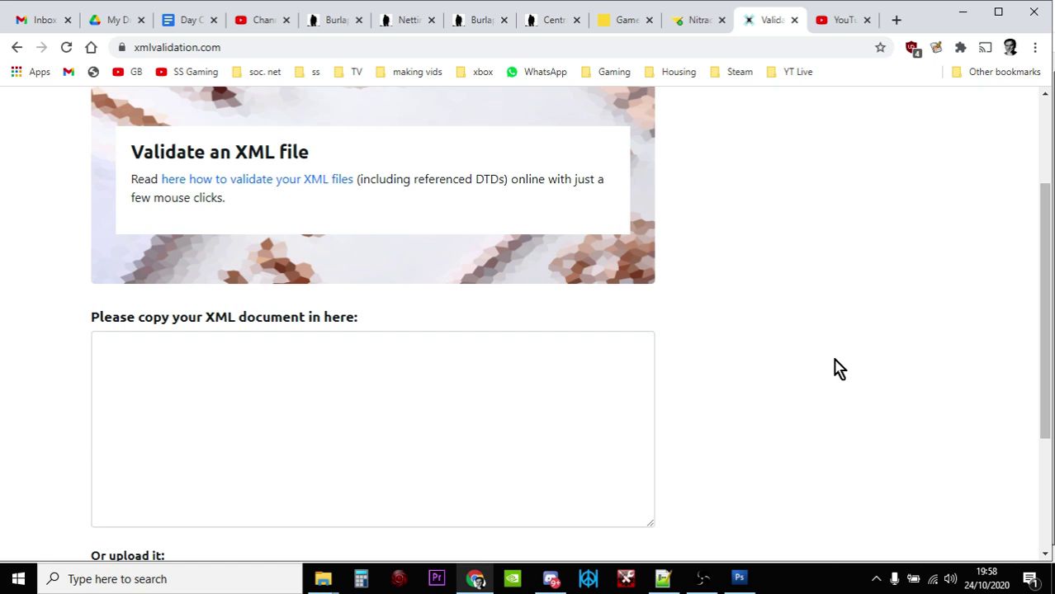
{"action": "scroll", "coordinate": [737, 368], "scroll_direction": "down", "scroll_amount": 1}
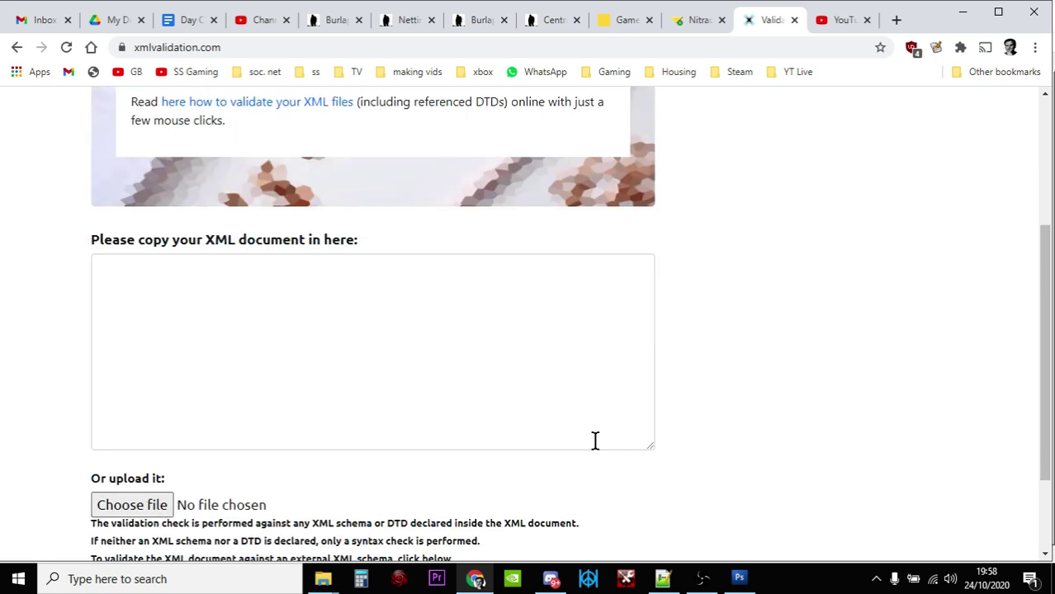
{"action": "scroll", "coordinate": [781, 402], "scroll_direction": "up", "scroll_amount": 1}
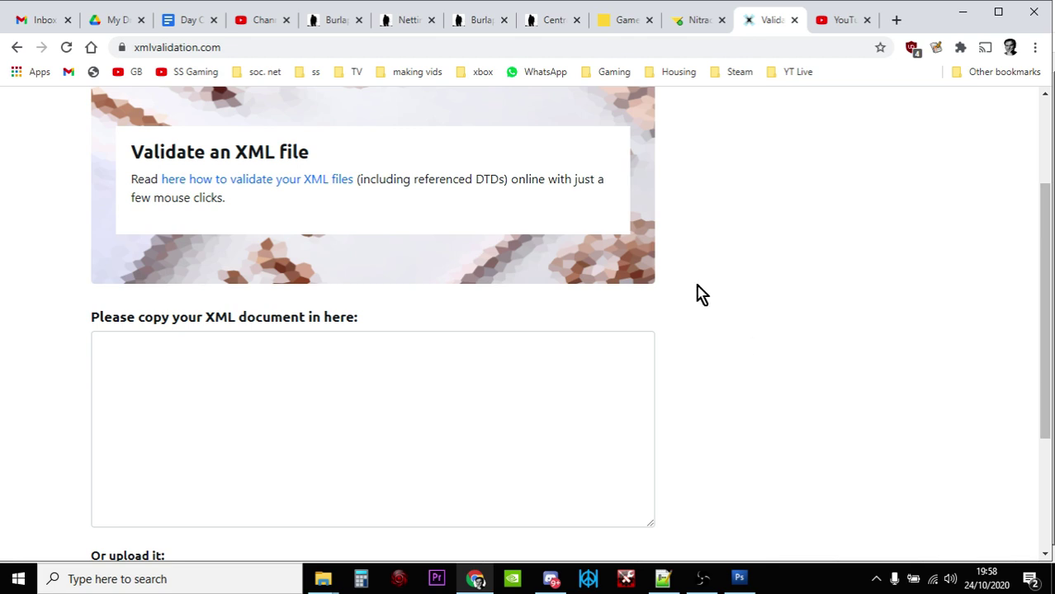
{"action": "left_click", "coordinate": [700, 22]}
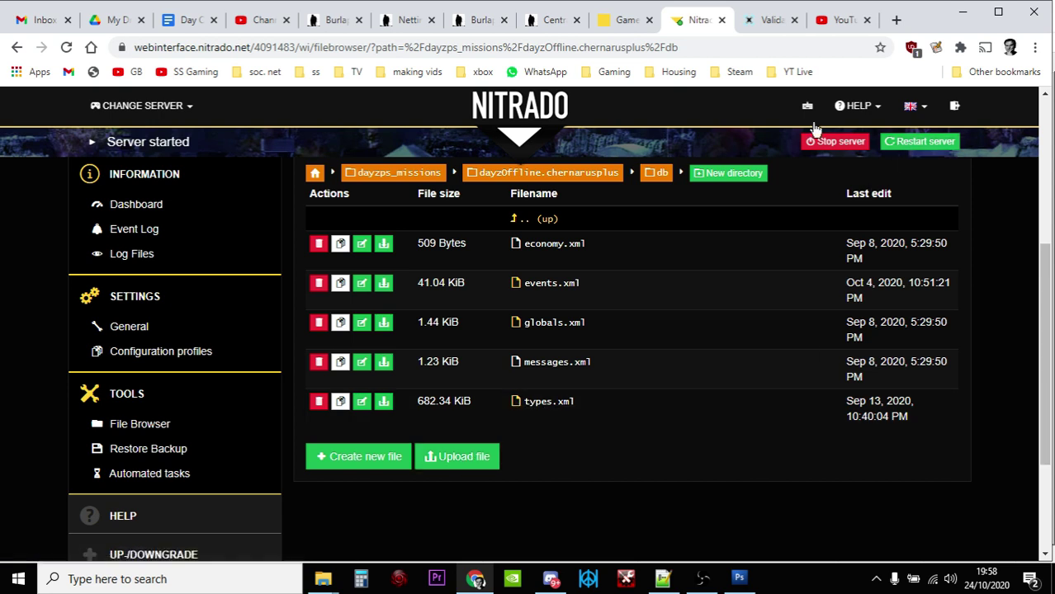
{"action": "left_click", "coordinate": [336, 22]}
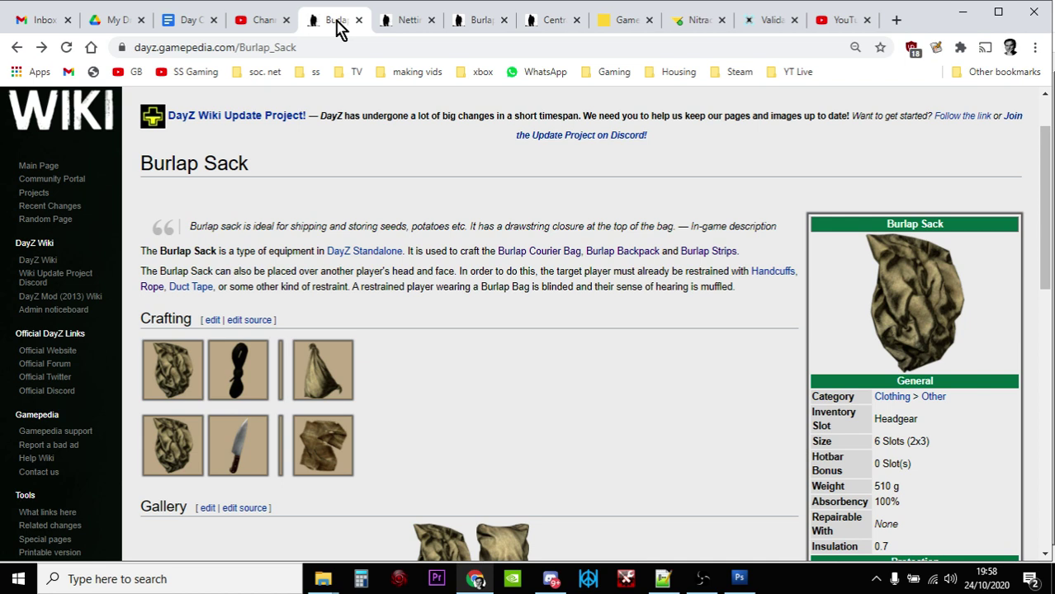
{"action": "left_click", "coordinate": [413, 22]}
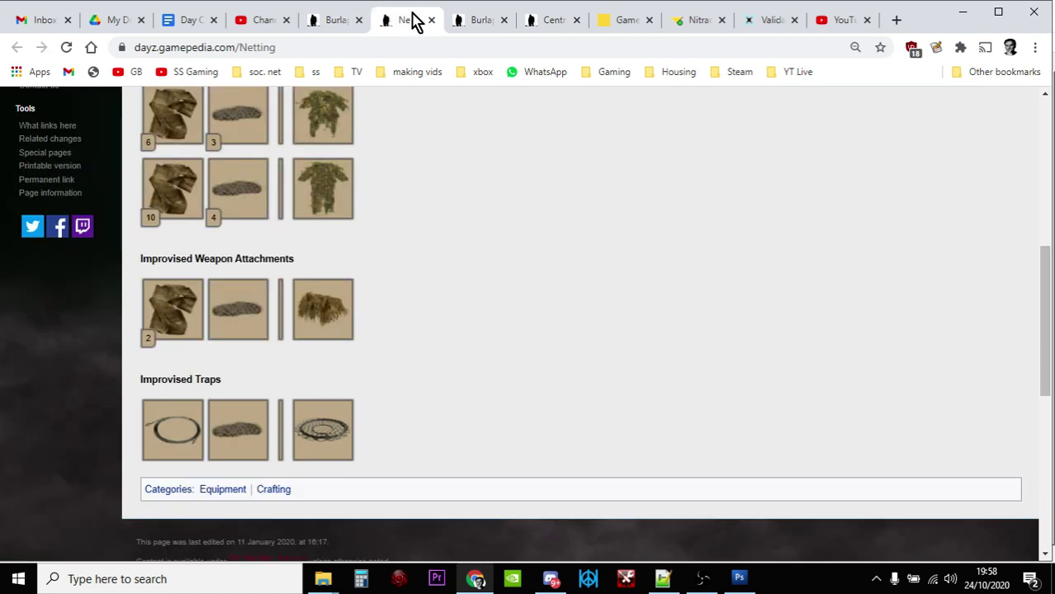
{"action": "scroll", "coordinate": [438, 271], "scroll_direction": "up", "scroll_amount": 2}
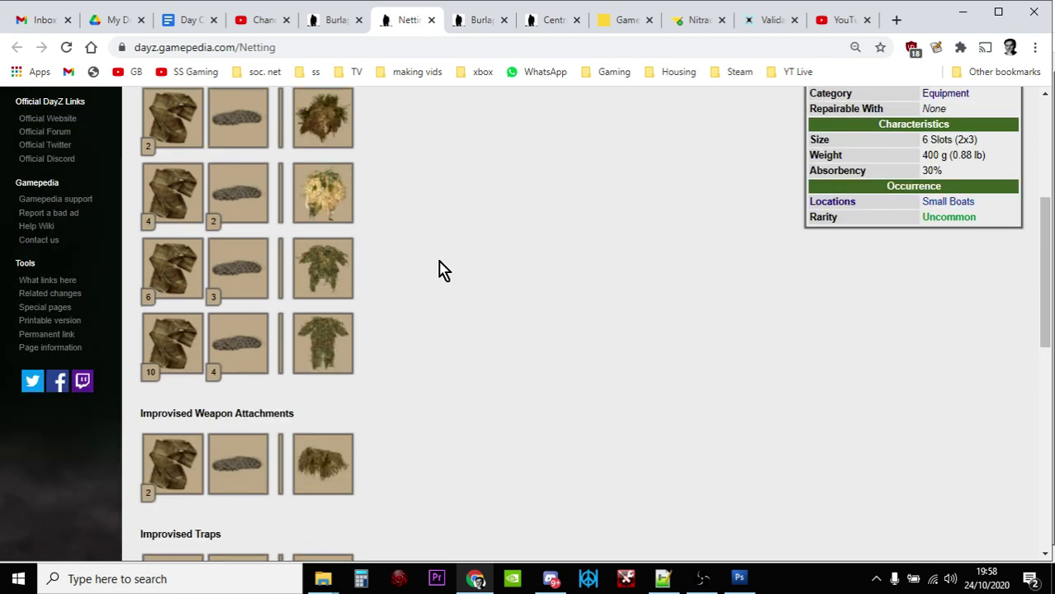
{"action": "scroll", "coordinate": [438, 271], "scroll_direction": "up", "scroll_amount": 1}
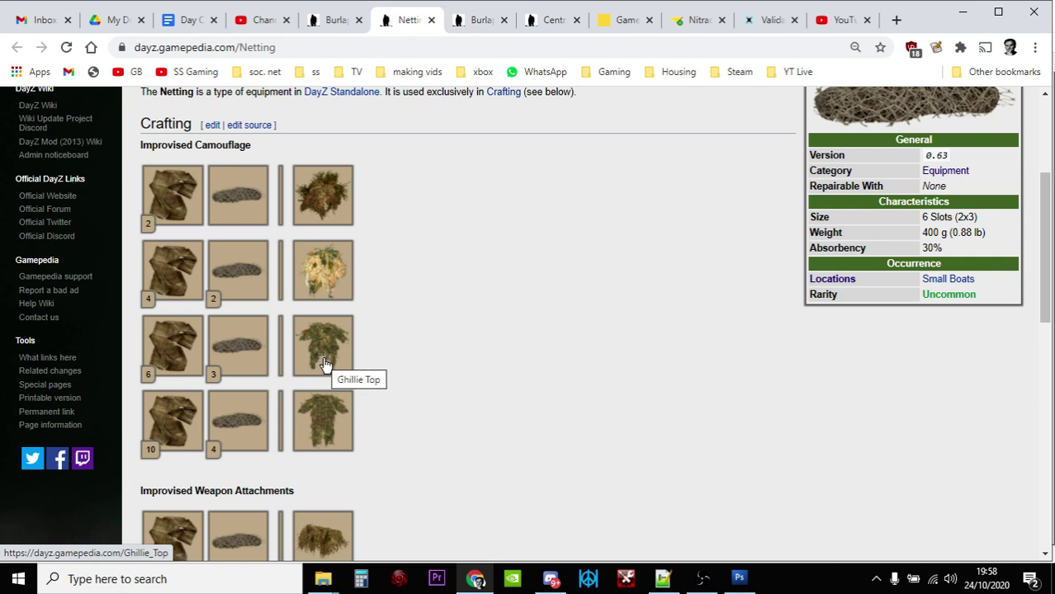
{"action": "scroll", "coordinate": [337, 421], "scroll_direction": "down", "scroll_amount": 2}
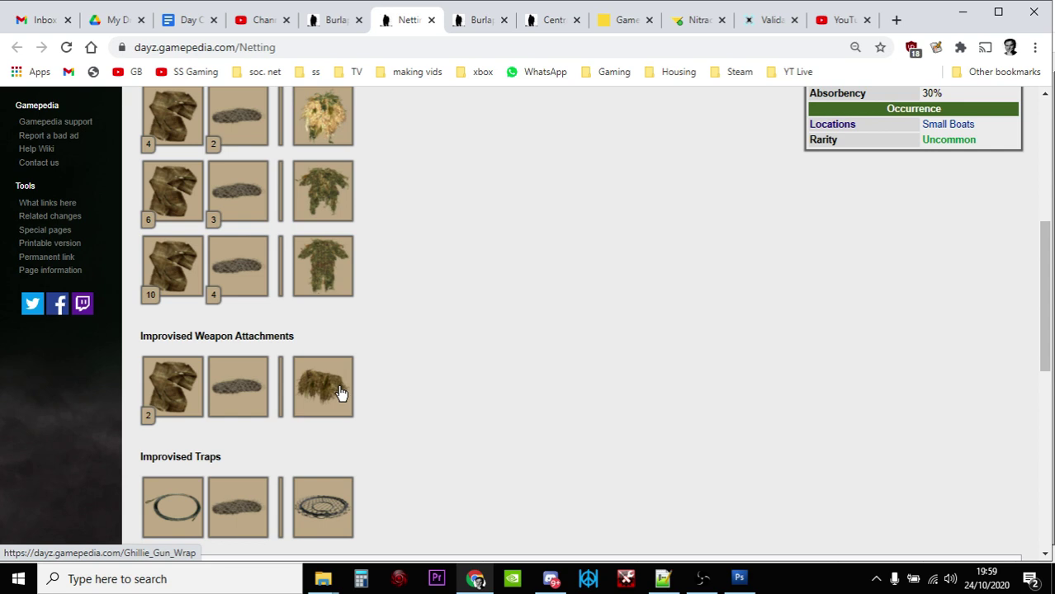
{"action": "scroll", "coordinate": [340, 391], "scroll_direction": "up", "scroll_amount": 4}
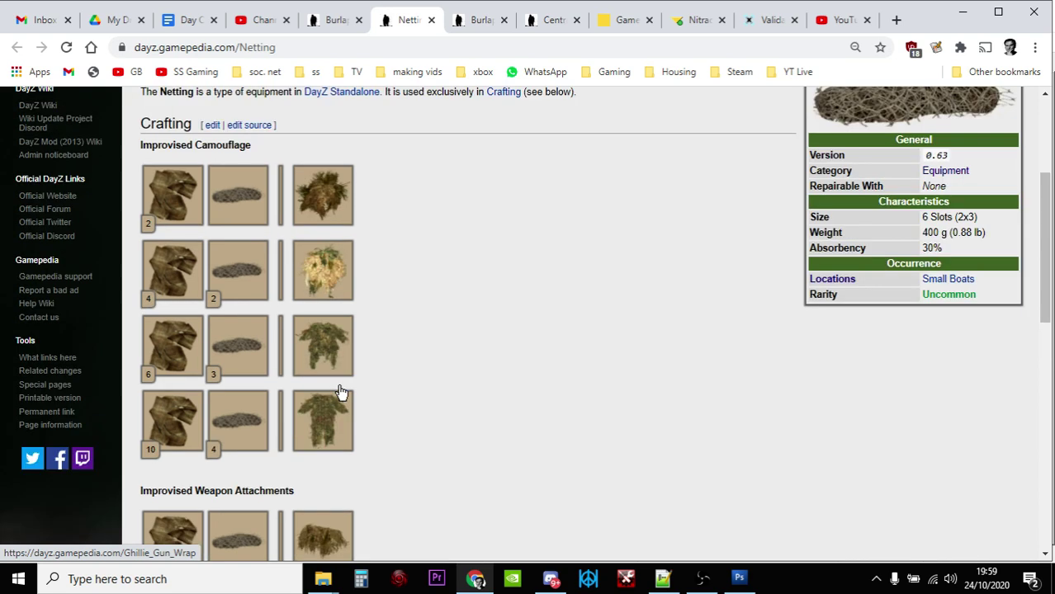
{"action": "left_click", "coordinate": [330, 24]}
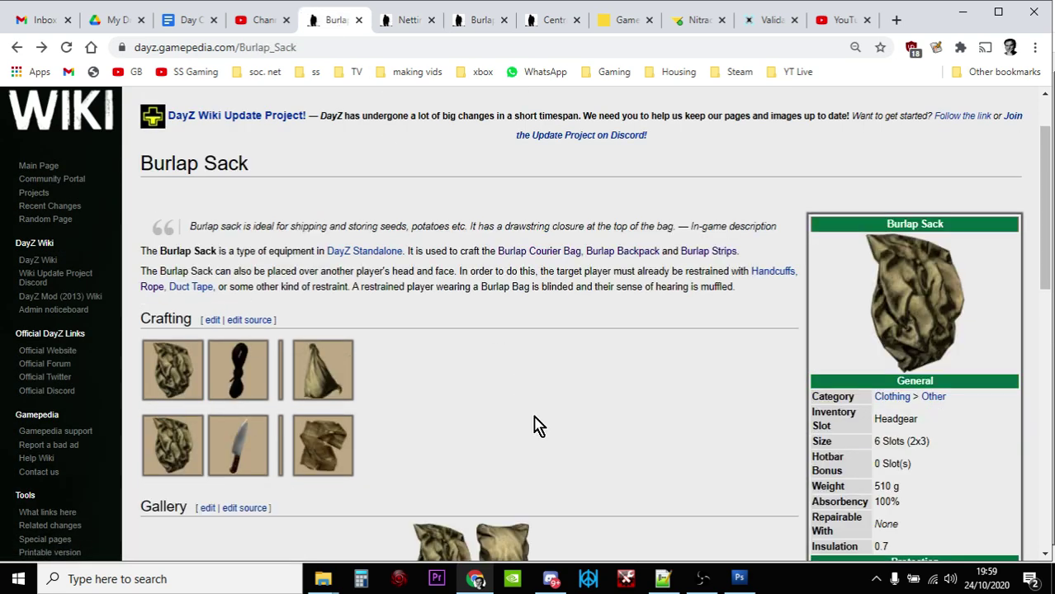